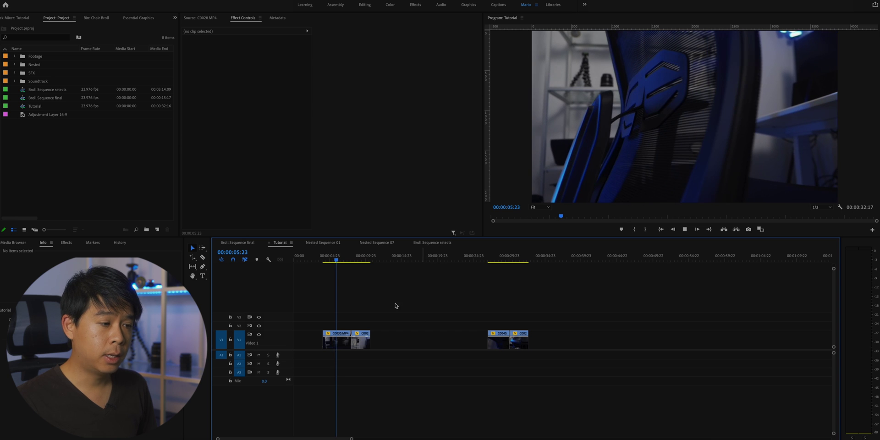
Step: Play back the first two clips of the Tutorial sequence across the cut between them
{"action": "mouse_move", "coordinate": [337, 262]}
{"action": "left_mouse_down"}
{"action": "mouse_move", "coordinate": [323, 262]}
{"action": "mouse_move", "coordinate": [331, 265]}
{"action": "left_mouse_up"}
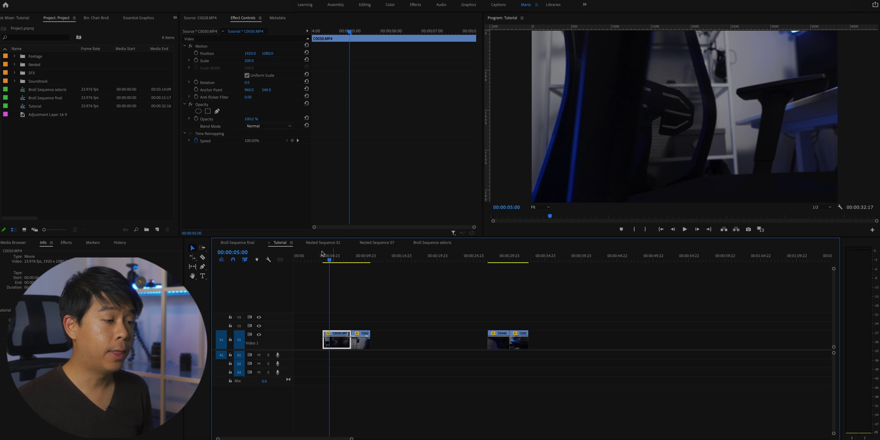
{"action": "left_click_drag", "start_coordinate": [333, 259], "coordinate": [352, 260]}
{"action": "left_click", "coordinate": [381, 291]}
{"action": "key", "text": "space"}
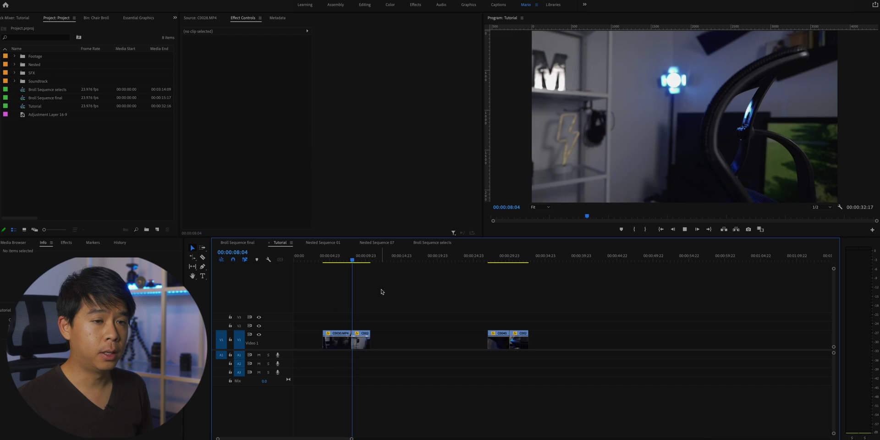
{"action": "key", "text": "space"}
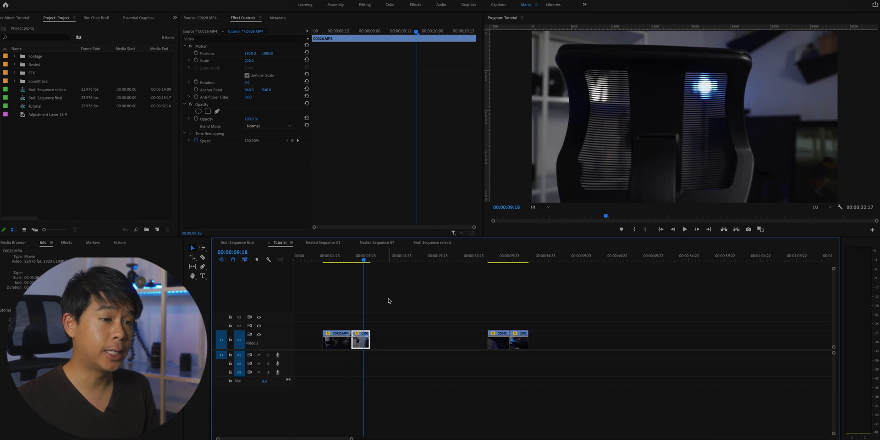
Step: Move the second clip further along Video 1 to make room, and set the speed of C0030.MP4 to 40%
{"action": "left_click_drag", "start_coordinate": [337, 344], "coordinate": [339, 329]}
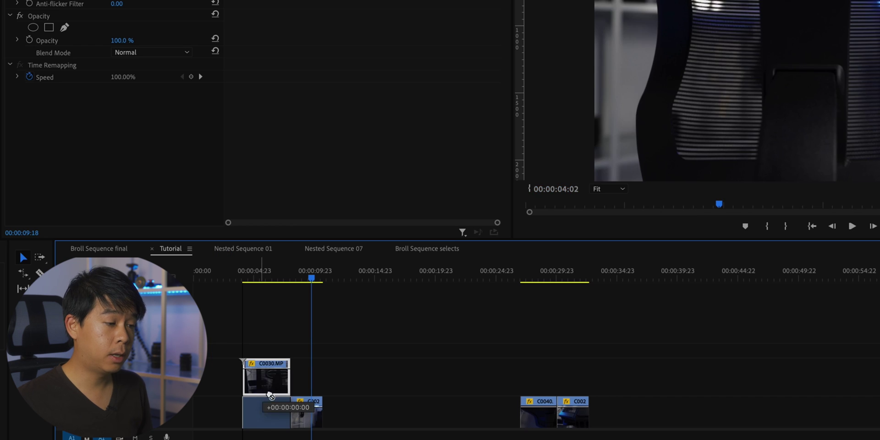
{"action": "left_click_drag", "start_coordinate": [271, 395], "coordinate": [399, 419]}
{"action": "left_click", "coordinate": [261, 277]}
{"action": "left_click", "coordinate": [316, 419]}
{"action": "left_click", "coordinate": [268, 419]}
{"action": "key", "text": "ctrl+r"}
{"action": "type", "text": "40"}
{"action": "key", "text": "Return"}
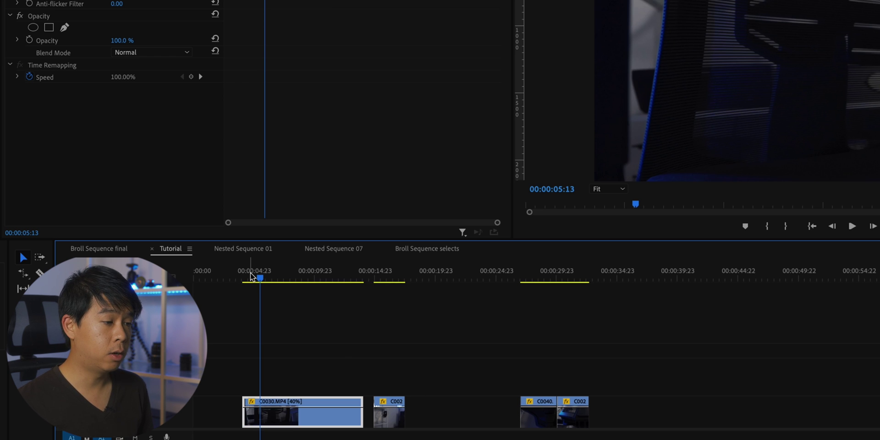
Step: Play back the beginning of the slowed C0030.MP4 clip to find where the speed should change
{"action": "left_click", "coordinate": [266, 277]}
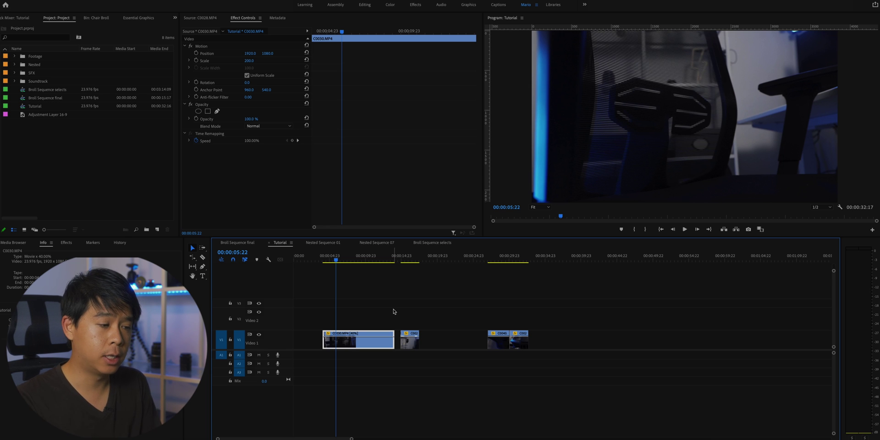
{"action": "left_click", "coordinate": [330, 257]}
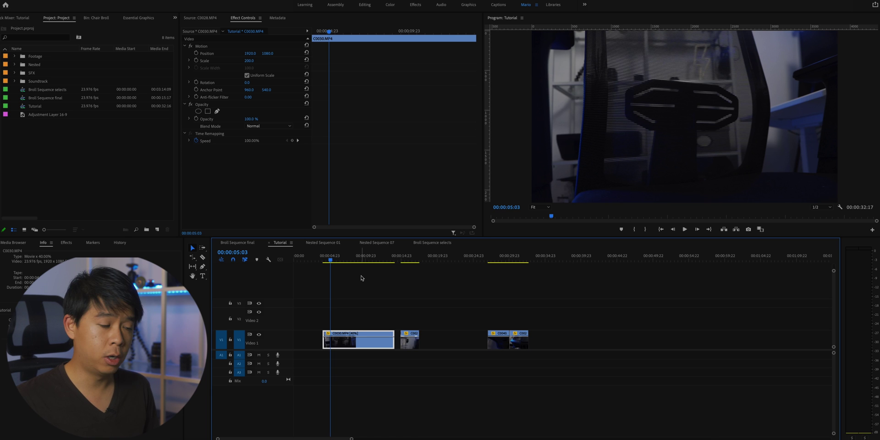
{"action": "key", "text": "space"}
{"action": "key", "text": "space"}
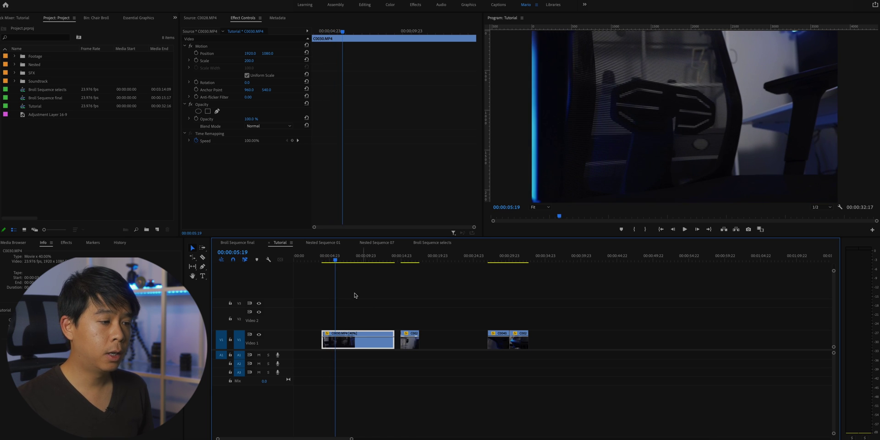
{"action": "left_click", "coordinate": [322, 257]}
{"action": "key", "text": "space"}
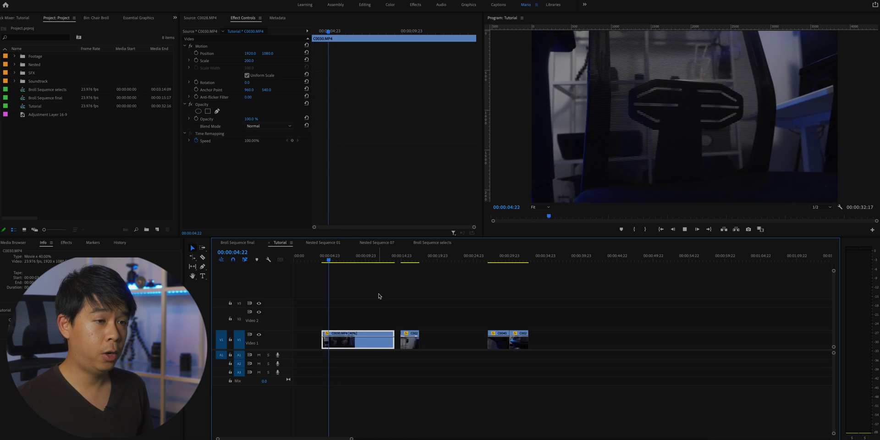
{"action": "key", "text": "space"}
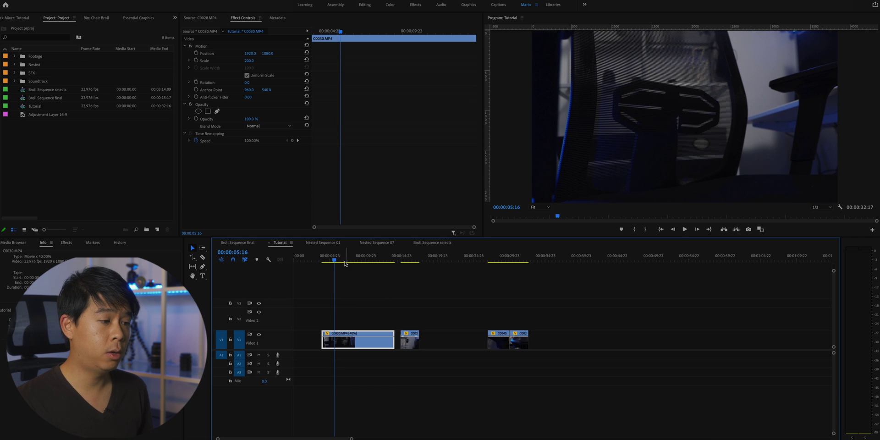
Step: Display the time-remapping speed line on C0030.MP4 and add a speed keyframe at 00:00:05:12
{"action": "left_click_drag", "start_coordinate": [335, 261], "coordinate": [331, 262]}
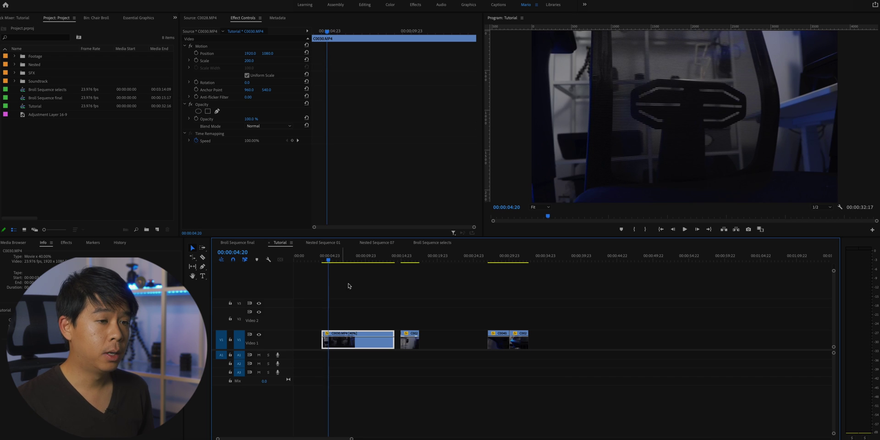
{"action": "key", "text": "space"}
{"action": "key", "text": "space"}
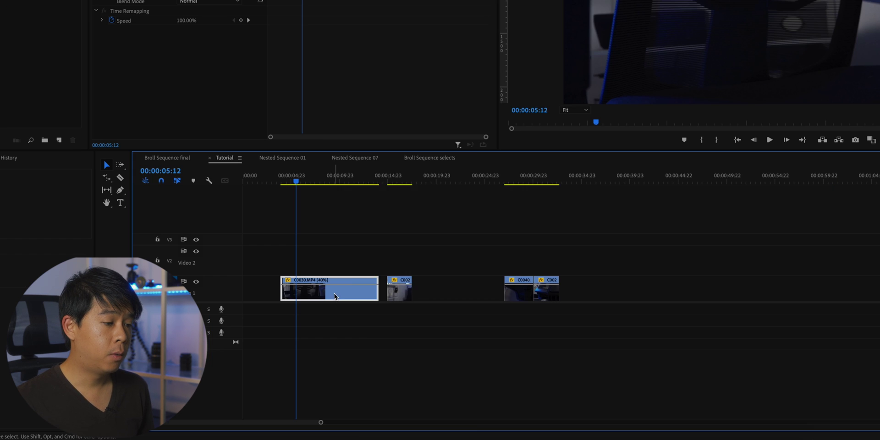
{"action": "right_click", "coordinate": [333, 296]}
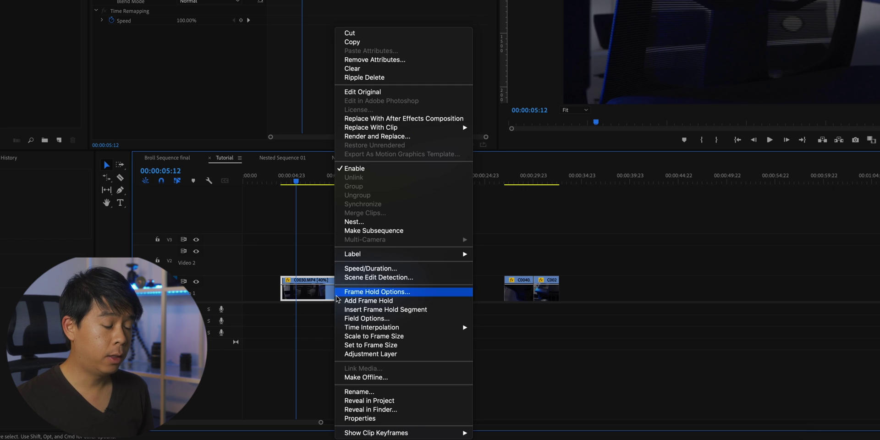
{"action": "mouse_move", "coordinate": [458, 432]}
{"action": "mouse_move", "coordinate": [489, 433]}
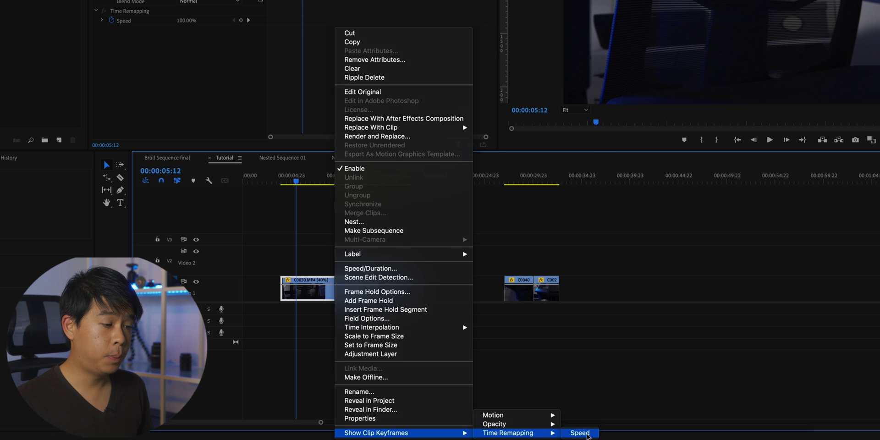
{"action": "left_click", "coordinate": [580, 432]}
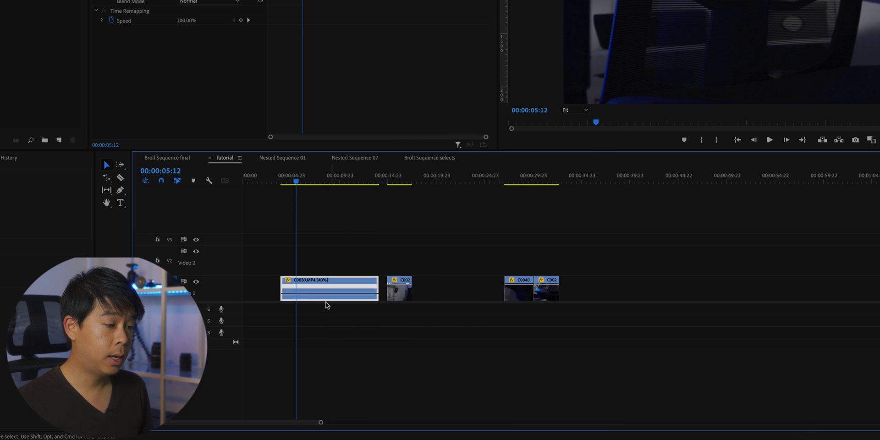
{"action": "left_click", "coordinate": [297, 294], "text": "ctrl"}
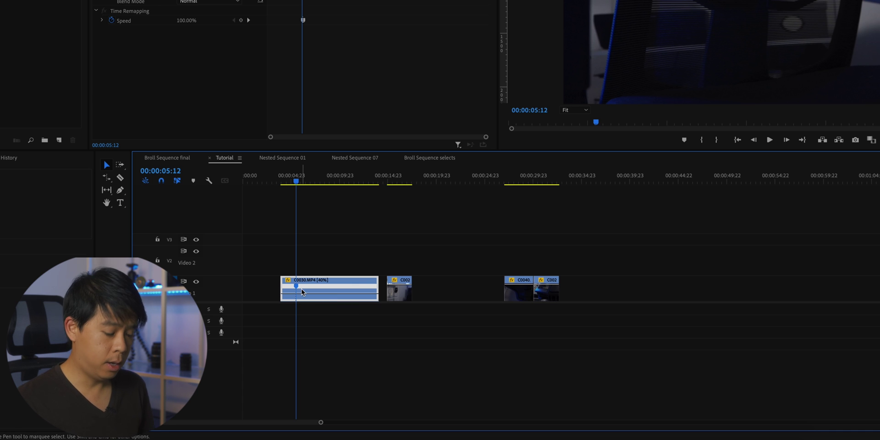
Step: Raise the speed of C0030.MP4 after the keyframe and split the keyframe into a gradual speed ramp
{"action": "key", "text": "equal"}
{"action": "key", "text": "equal"}
{"action": "key", "text": "ctrl+equal"}
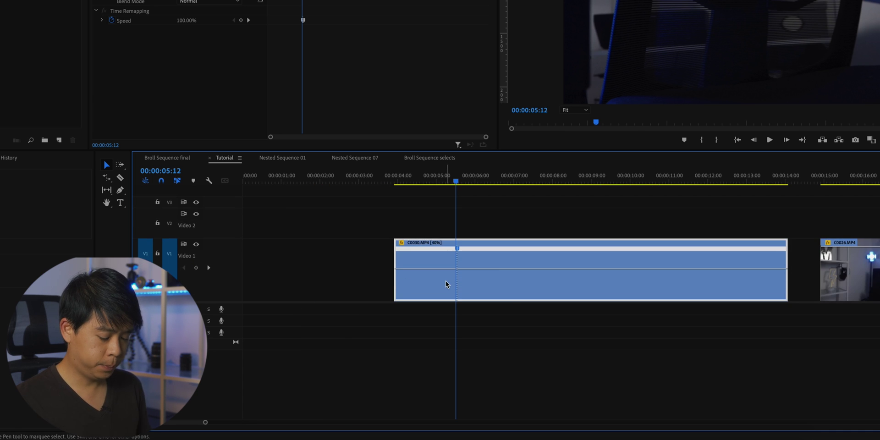
{"action": "key", "text": "minus"}
{"action": "key", "text": "minus"}
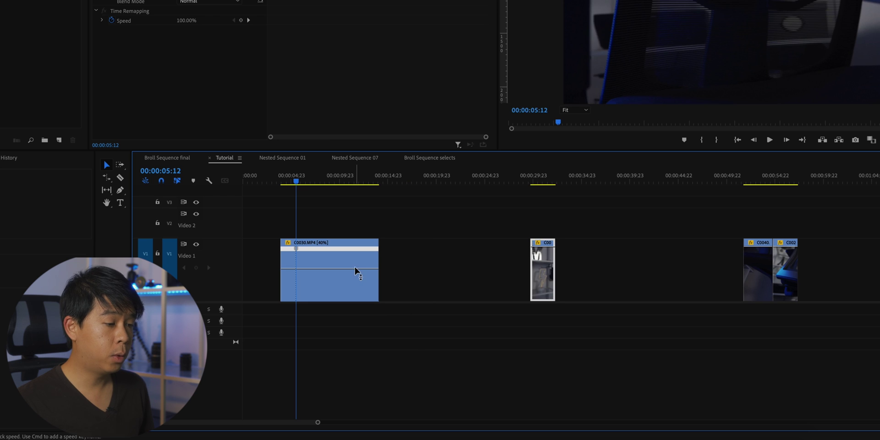
{"action": "left_click_drag", "start_coordinate": [355, 270], "coordinate": [310, 251]}
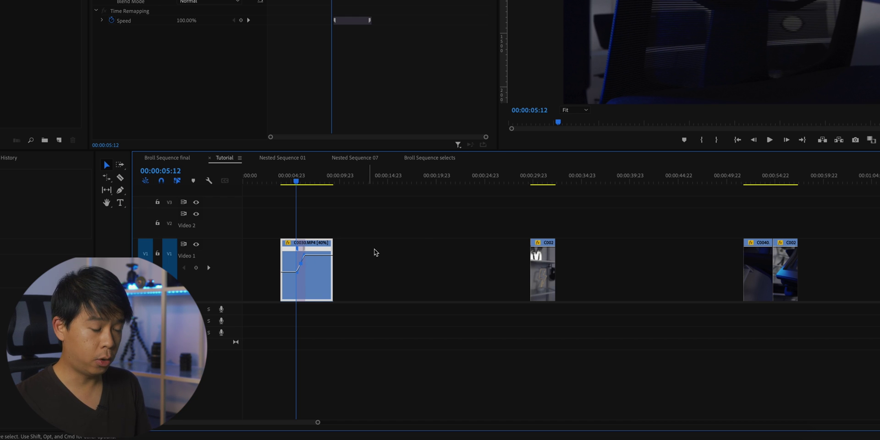
Step: Play back the speed-ramped C0030.MP4 clip from near its start to judge the acceleration
{"action": "key", "text": "="}
{"action": "left_click", "coordinate": [330, 181]}
{"action": "left_click", "coordinate": [409, 217]}
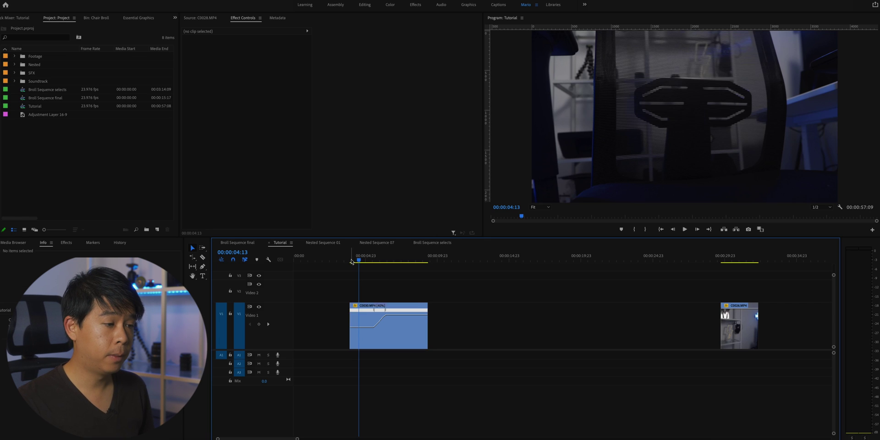
{"action": "left_click", "coordinate": [394, 316]}
{"action": "left_click", "coordinate": [492, 315]}
{"action": "key", "text": "space"}
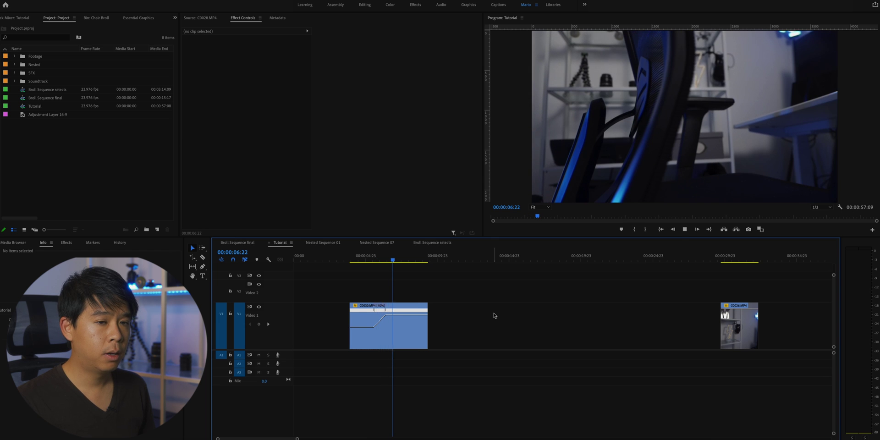
Step: Raise the speed of C0030.MP4 after the ramp to 458% and play back the result
{"action": "left_click", "coordinate": [409, 316]}
{"action": "left_click_drag", "start_coordinate": [409, 316], "coordinate": [403, 308]}
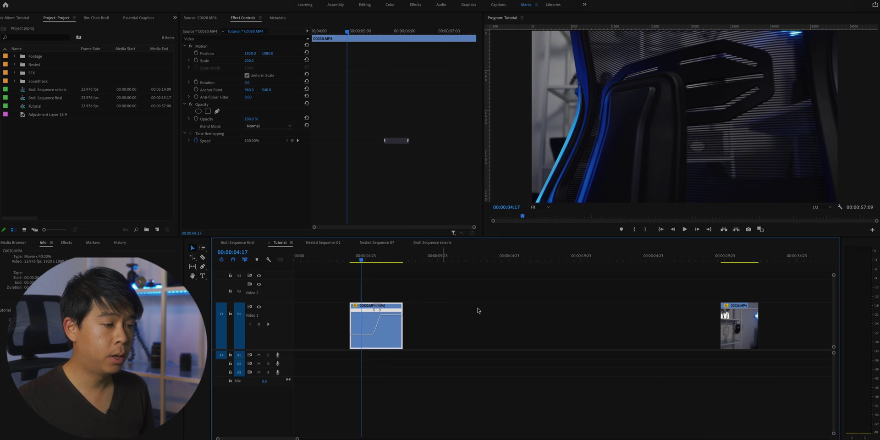
{"action": "key", "text": "space"}
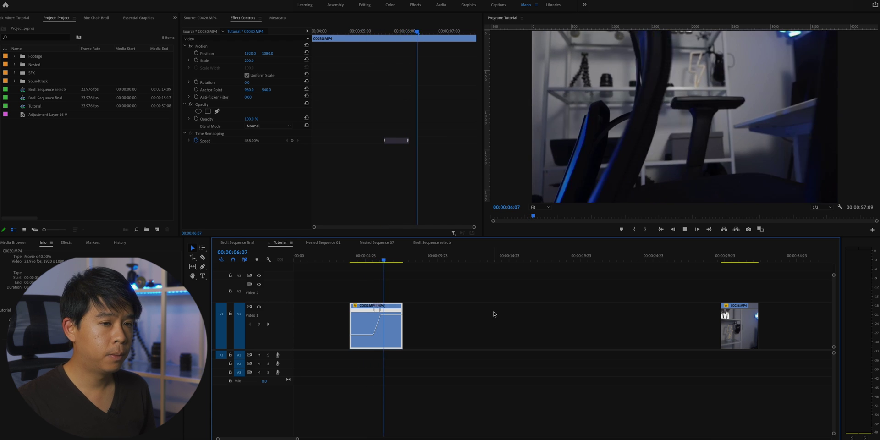
{"action": "left_click", "coordinate": [454, 300]}
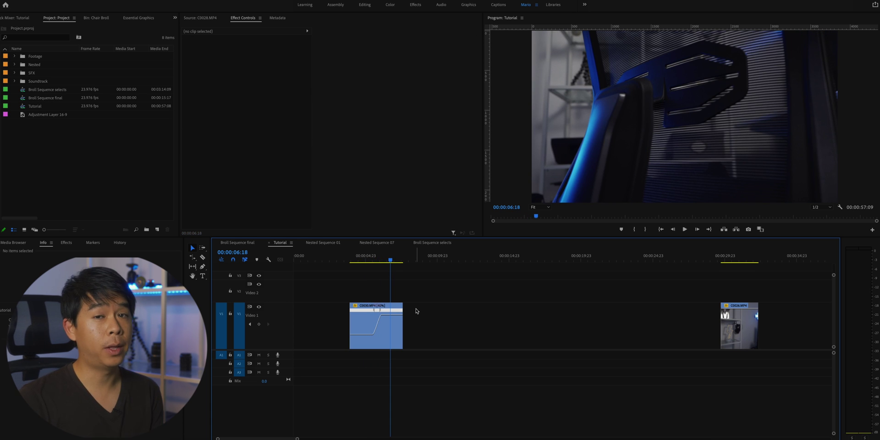
Step: Nest the speed-ramped C0030.MP4 clip, accepting the default sequence name, and select the nested clip
{"action": "left_click", "coordinate": [397, 310]}
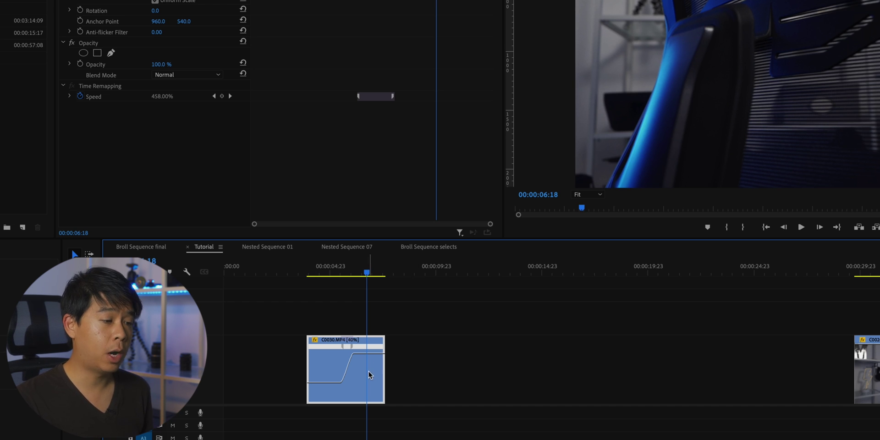
{"action": "right_click", "coordinate": [354, 382]}
{"action": "left_click", "coordinate": [403, 317]}
{"action": "left_click", "coordinate": [462, 231]}
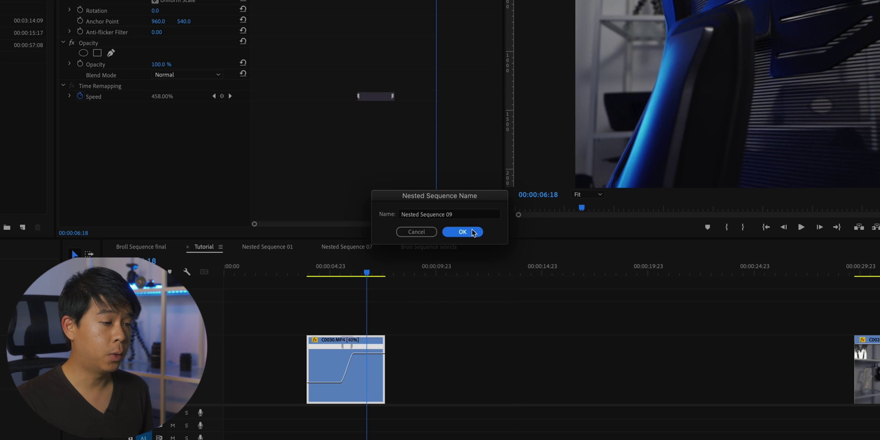
{"action": "left_click", "coordinate": [418, 375]}
{"action": "left_click", "coordinate": [381, 377]}
{"action": "left_click", "coordinate": [373, 381]}
Step: Place the playhead at 00:00:06:01 in the nested clip and set the program monitor magnification to 25%
{"action": "mouse_move", "coordinate": [367, 272]}
{"action": "left_mouse_down"}
{"action": "mouse_move", "coordinate": [345, 277]}
{"action": "mouse_move", "coordinate": [358, 276]}
{"action": "left_mouse_up"}
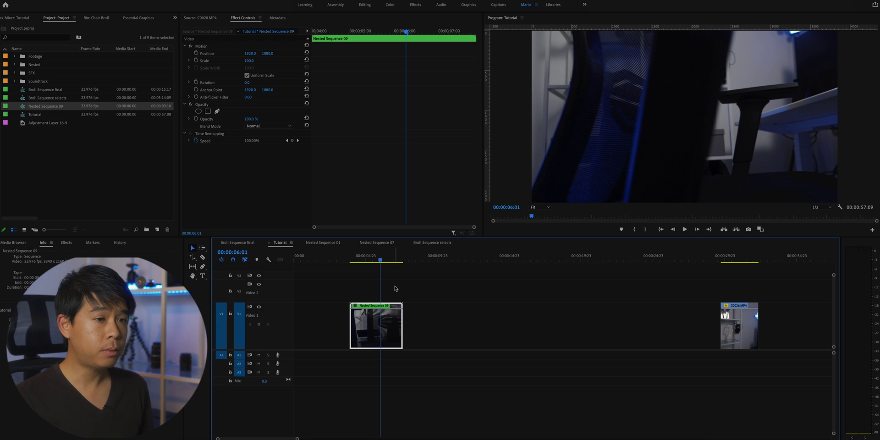
{"action": "left_click", "coordinate": [547, 208]}
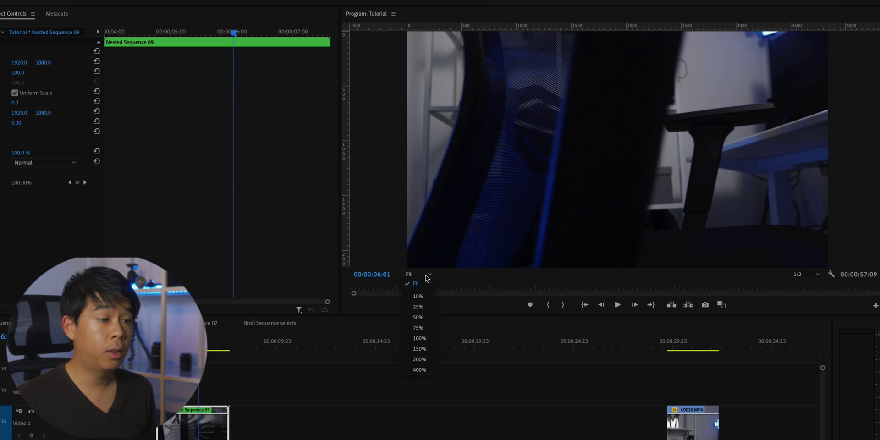
{"action": "left_click", "coordinate": [420, 307]}
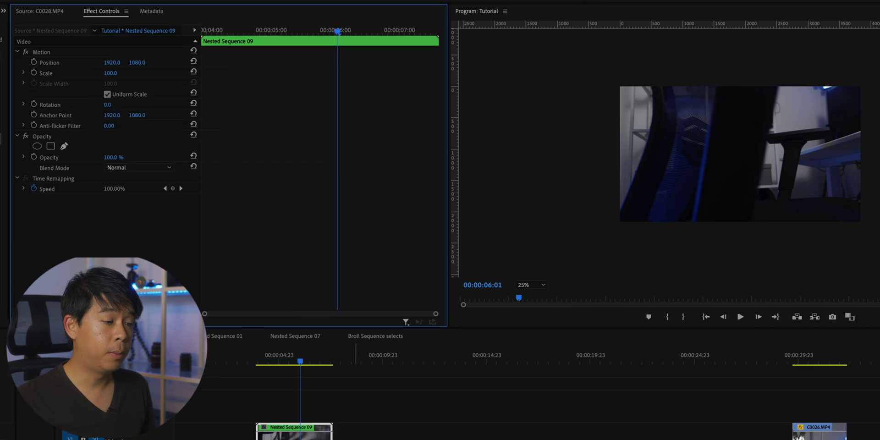
Step: Draw a closed four-point opacity mask on the nested clip along the chair's slanted blue edge, extending beyond the frame over the picture ahead of it
{"action": "left_click", "coordinate": [306, 436]}
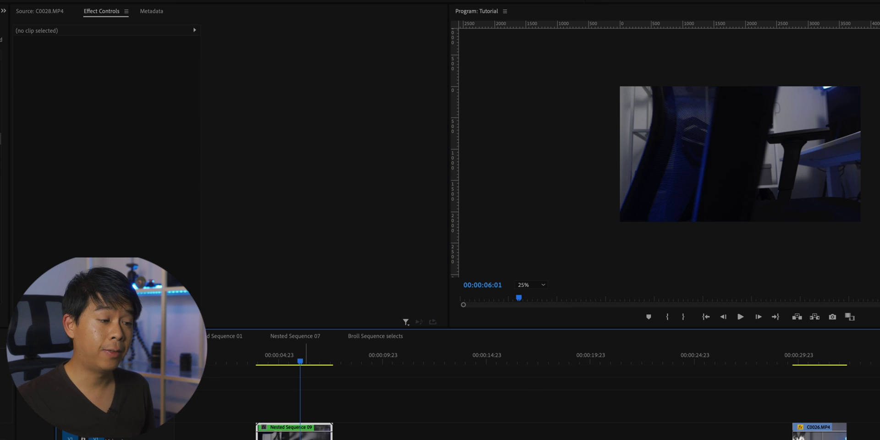
{"action": "left_click", "coordinate": [100, 13]}
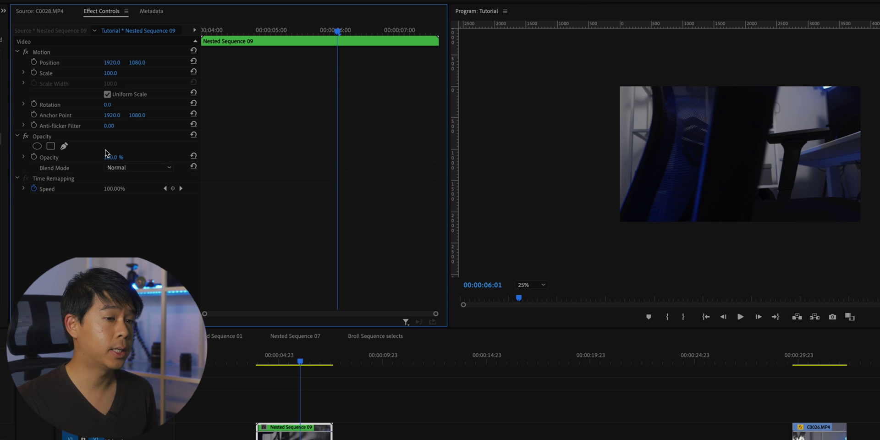
{"action": "left_click", "coordinate": [64, 146]}
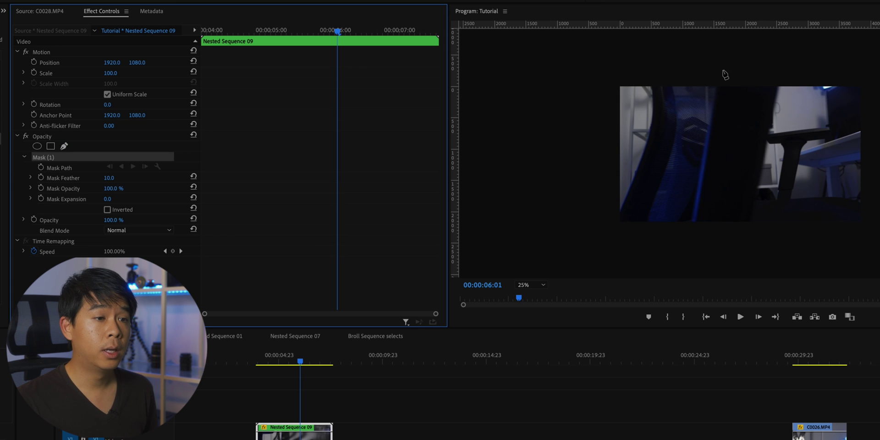
{"action": "left_click", "coordinate": [725, 49]}
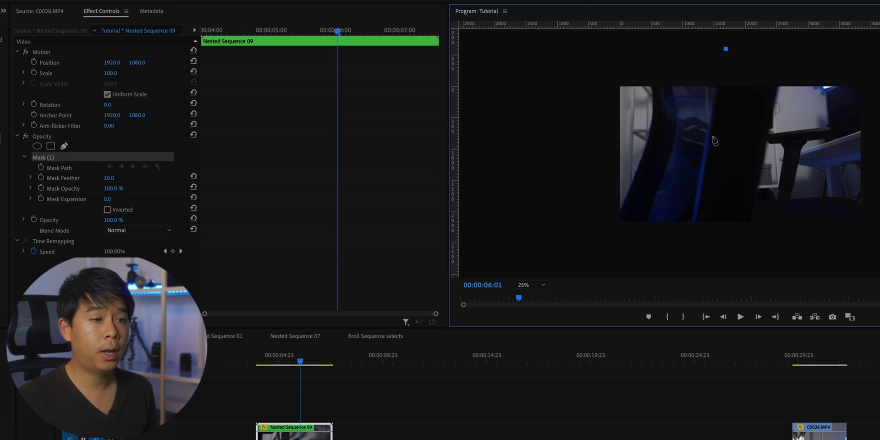
{"action": "left_click", "coordinate": [682, 264]}
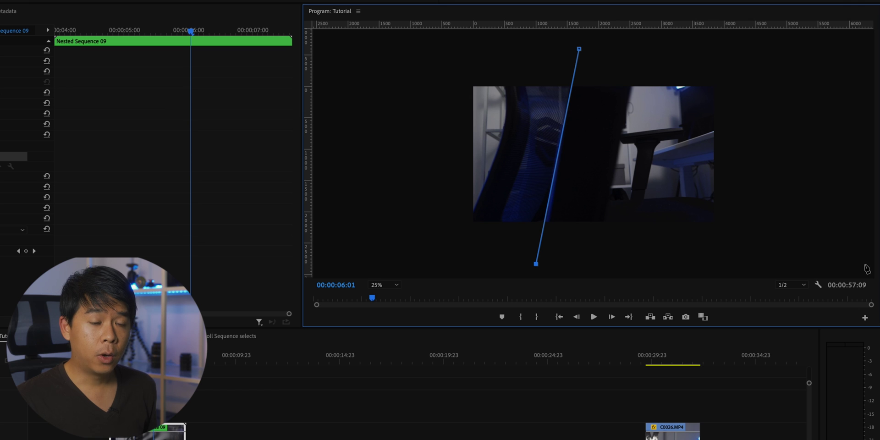
{"action": "left_click", "coordinate": [865, 264]}
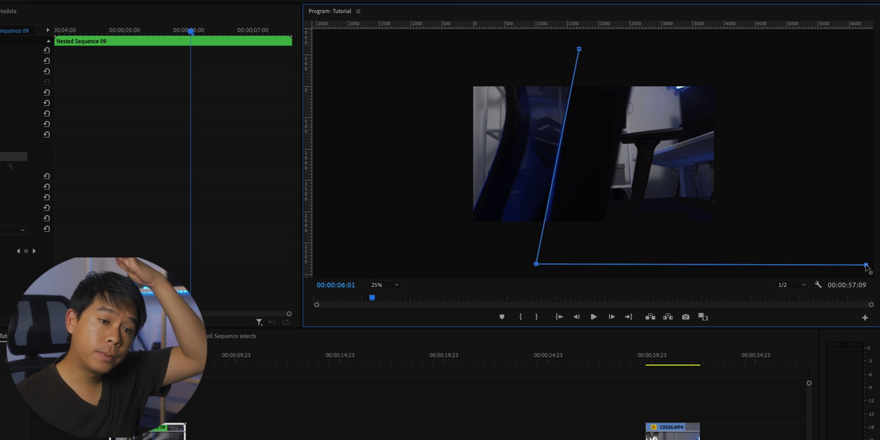
{"action": "left_click", "coordinate": [863, 47]}
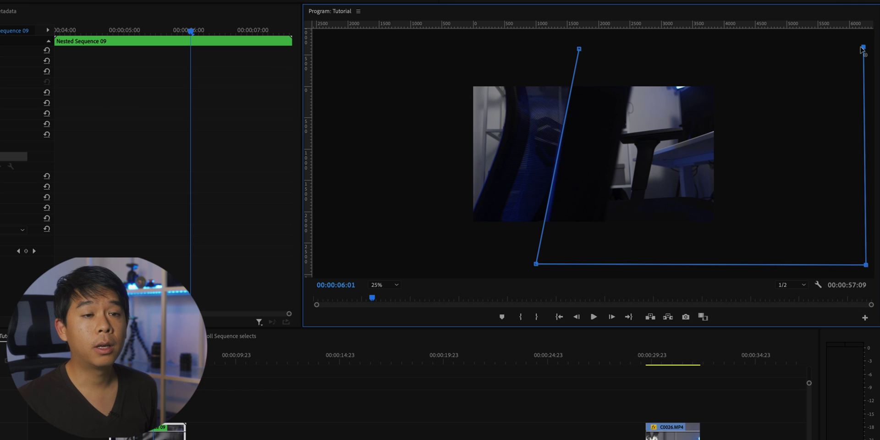
{"action": "left_click", "coordinate": [579, 48]}
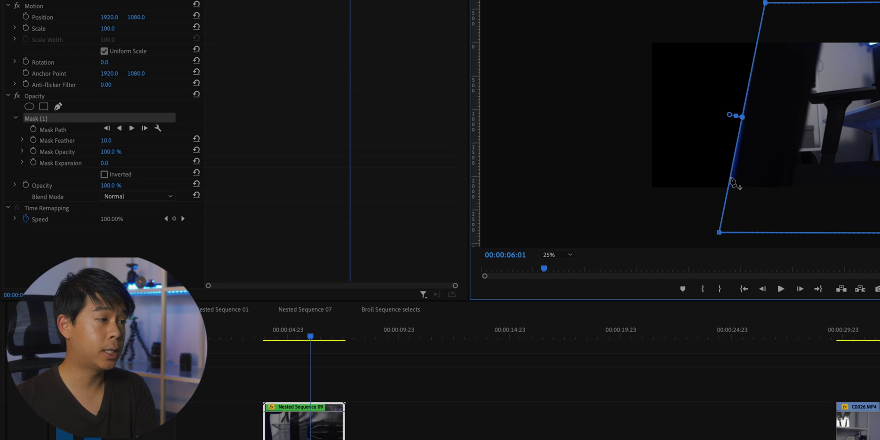
Step: Enable Mask Path keyframing at 00:00:06:01 and shift the mask at 00:00:06:00 to follow the chair's edge
{"action": "left_click", "coordinate": [33, 129]}
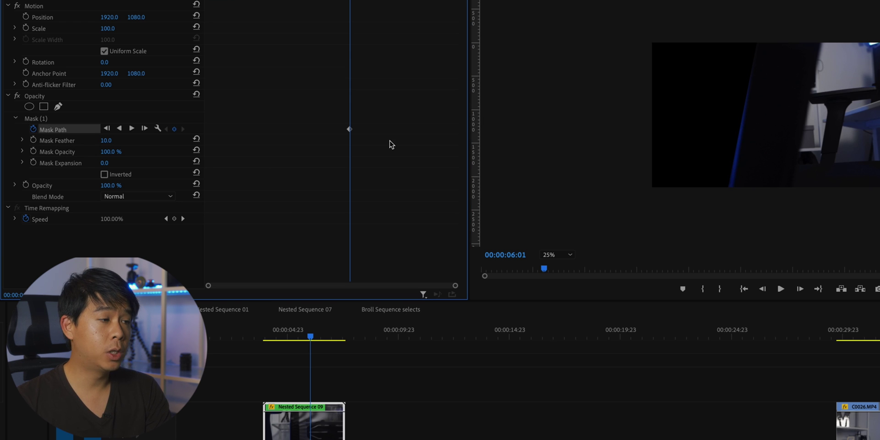
{"action": "left_click", "coordinate": [39, 119]}
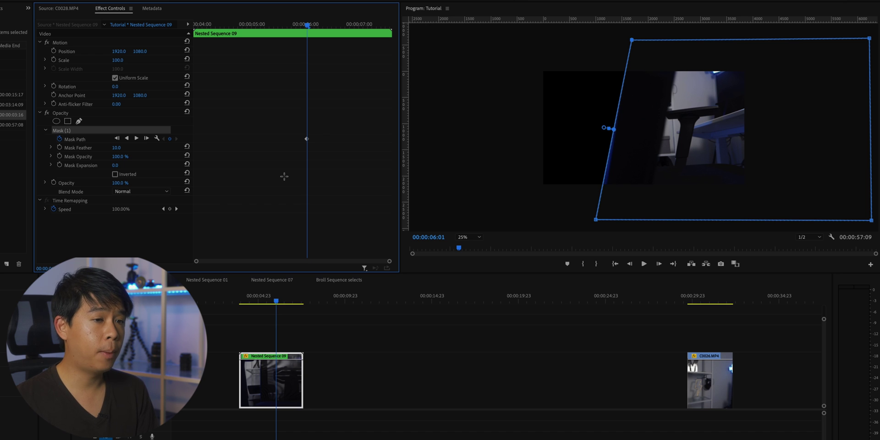
{"action": "key", "text": "Left"}
{"action": "mouse_move", "coordinate": [688, 145]}
{"action": "left_mouse_down"}
{"action": "mouse_move", "coordinate": [656, 145]}
{"action": "mouse_move", "coordinate": [670, 143]}
{"action": "left_mouse_up"}
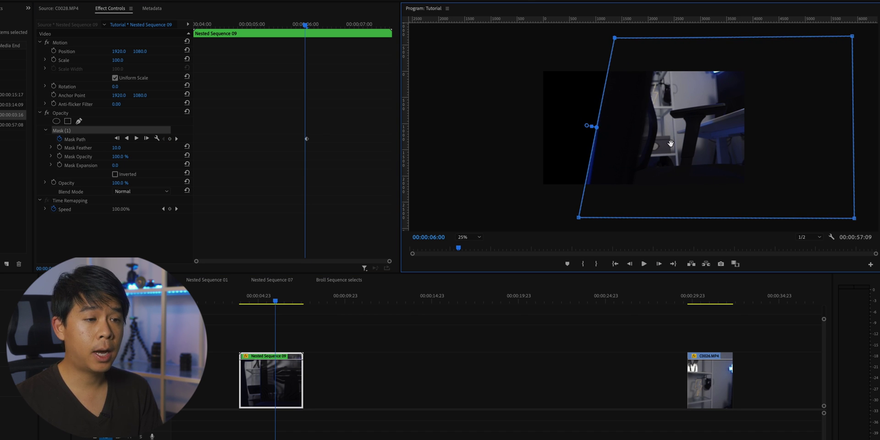
{"action": "left_click_drag", "start_coordinate": [677, 111], "coordinate": [676, 112]}
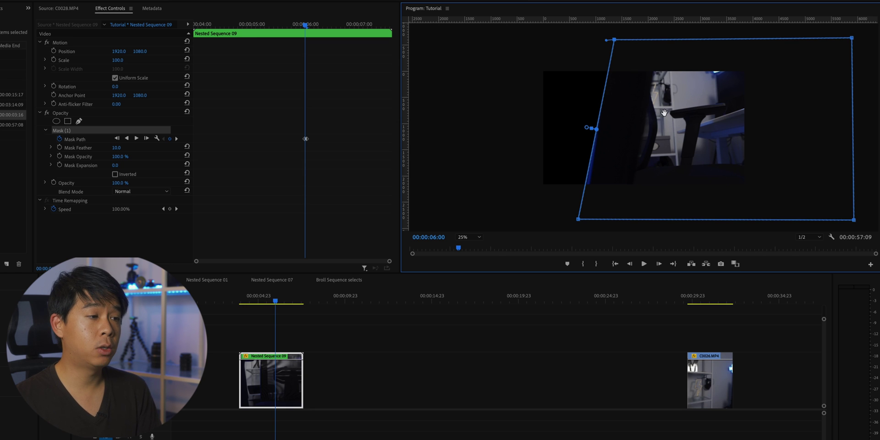
{"action": "left_click", "coordinate": [363, 131]}
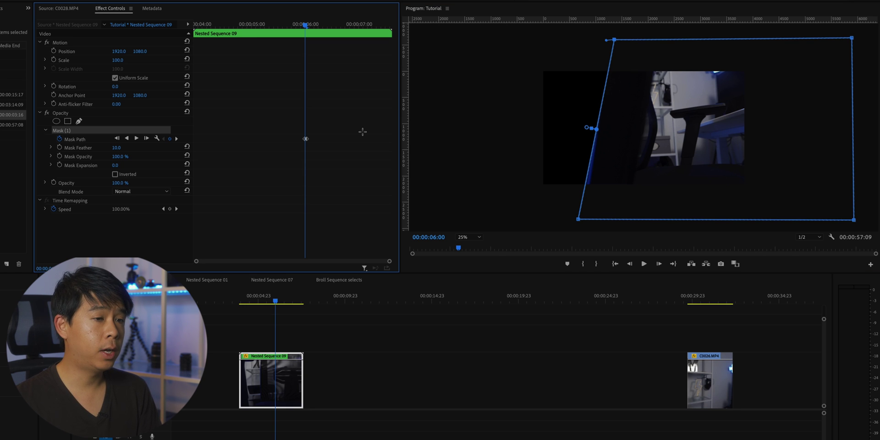
Step: Keyframe the mask backward frame by frame from 00:00:05:23 to 00:00:05:19, keeping its border on the chair's moving edge
{"action": "key", "text": "Left"}
{"action": "left_click_drag", "start_coordinate": [685, 167], "coordinate": [659, 151]}
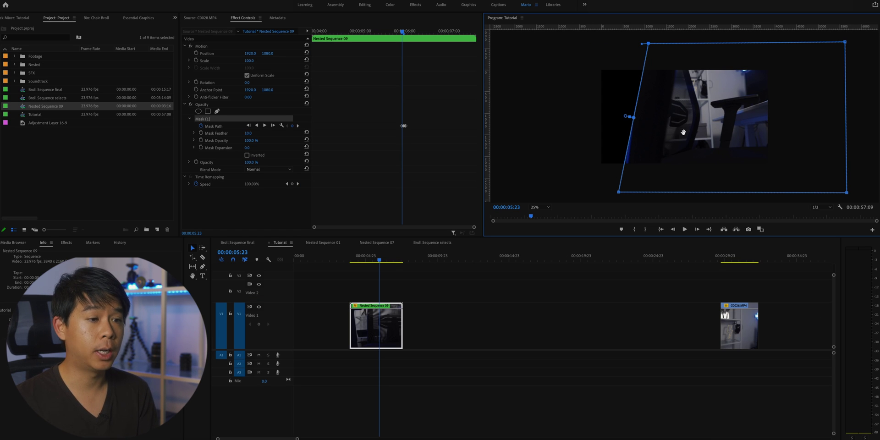
{"action": "left_click_drag", "start_coordinate": [655, 139], "coordinate": [671, 139]}
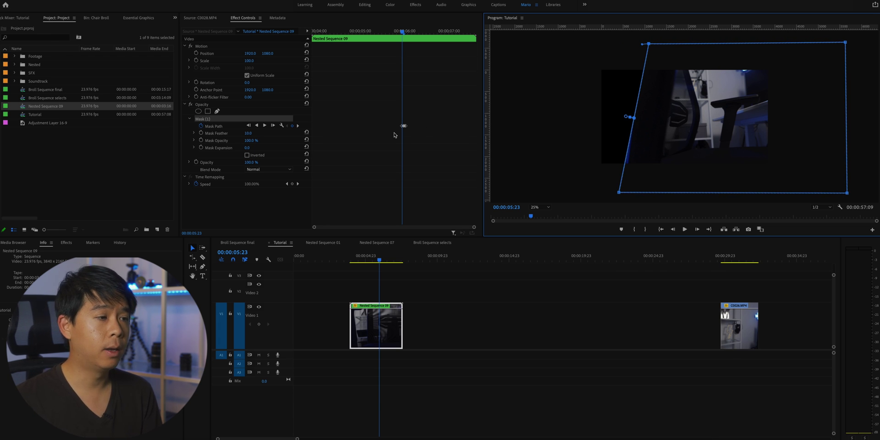
{"action": "key", "text": "Left"}
{"action": "key", "text": "Left"}
{"action": "key", "text": "Left"}
{"action": "key", "text": "Left"}
{"action": "left_click_drag", "start_coordinate": [677, 128], "coordinate": [706, 130]}
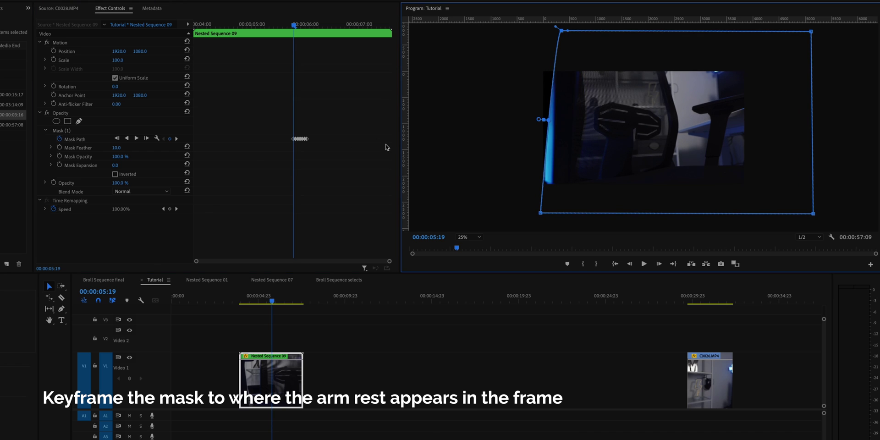
Step: Adjust the mask's lower corner and keyframe the mask back to 00:00:05:17, where its border lies outside the picture
{"action": "left_click_drag", "start_coordinate": [531, 212], "coordinate": [544, 213]}
{"action": "left_click", "coordinate": [615, 173]}
{"action": "key", "text": "Left"}
{"action": "key", "text": "Left"}
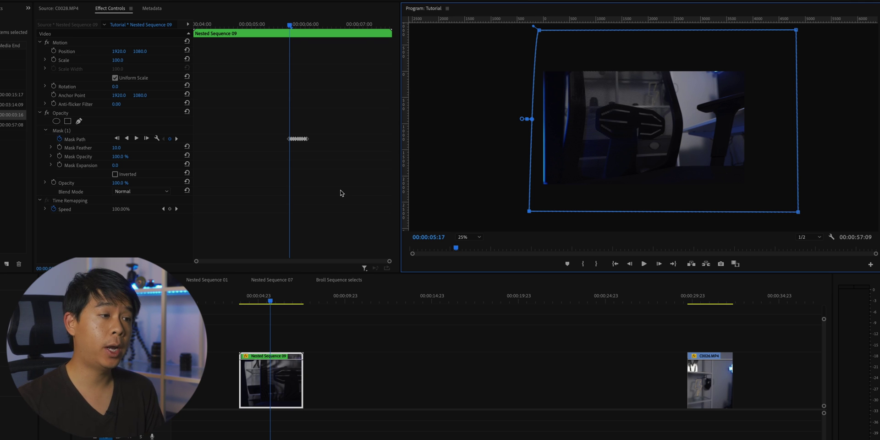
Step: Keyframe the mask forward frame by frame from 00:00:06:01 to 00:00:06:09, following the chair's edge until the mask leaves the frame
{"action": "left_click", "coordinate": [307, 25]}
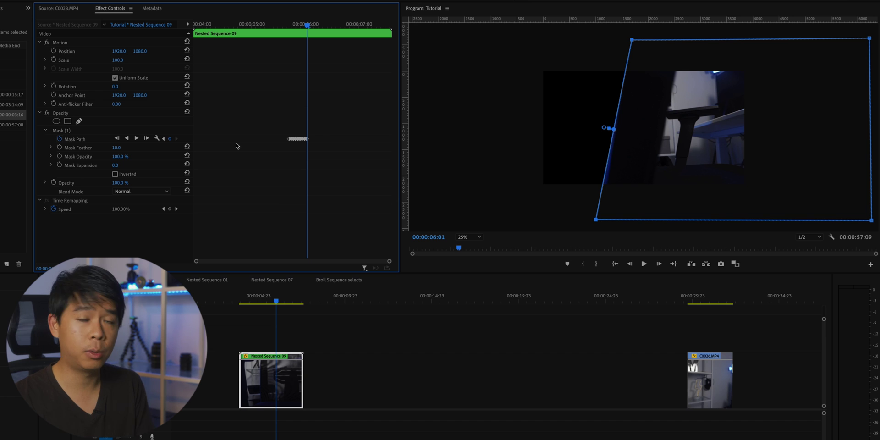
{"action": "key", "text": "Right"}
{"action": "key", "text": "Right"}
{"action": "key", "text": "Right"}
{"action": "key", "text": "Right"}
{"action": "left_click_drag", "start_coordinate": [651, 163], "coordinate": [810, 190]}
{"action": "key", "text": "Right"}
{"action": "key", "text": "Right"}
{"action": "key", "text": "Right"}
{"action": "key", "text": "Right"}
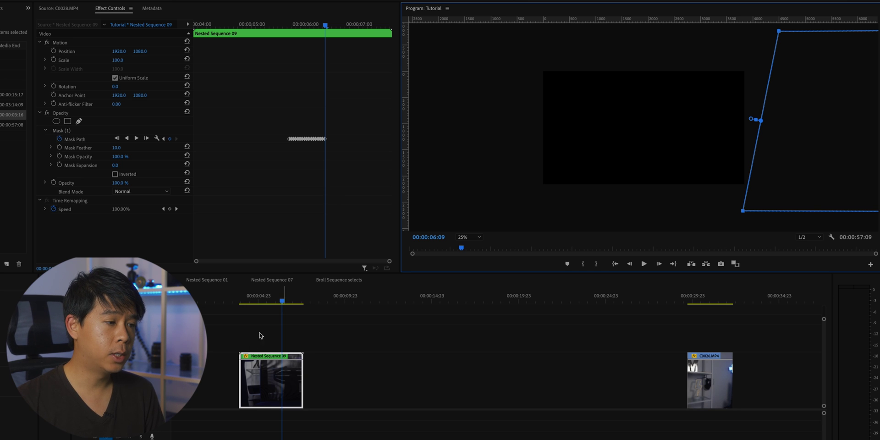
Step: Play back the masked nested clip from its start at 00:00:03:21 to check the mask animation
{"action": "left_click_drag", "start_coordinate": [260, 301], "coordinate": [238, 301]}
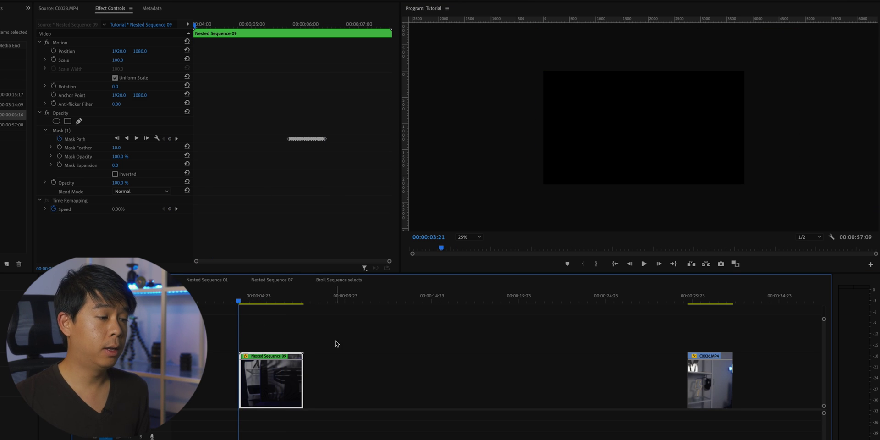
{"action": "left_click", "coordinate": [339, 339]}
{"action": "key", "text": "space"}
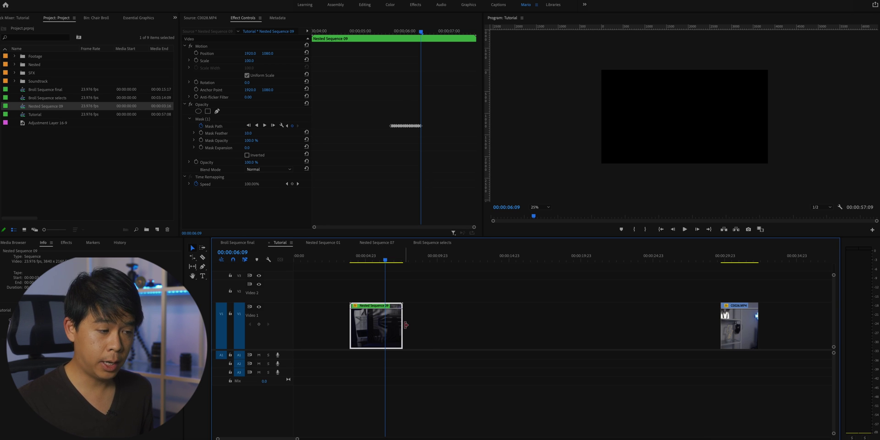
Step: Move the nested clip up to Video 2 and place C0026.MP4 beneath it on Video 1, starting at 00:00:05:19
{"action": "key", "text": "alt+Up"}
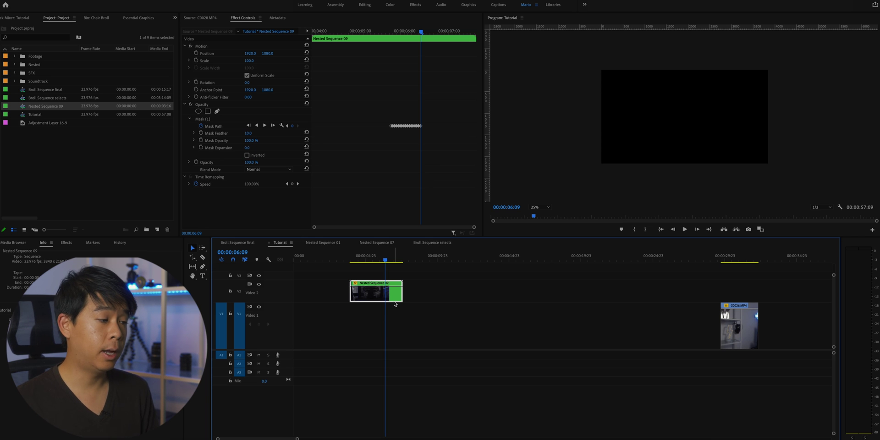
{"action": "left_click", "coordinate": [372, 260]}
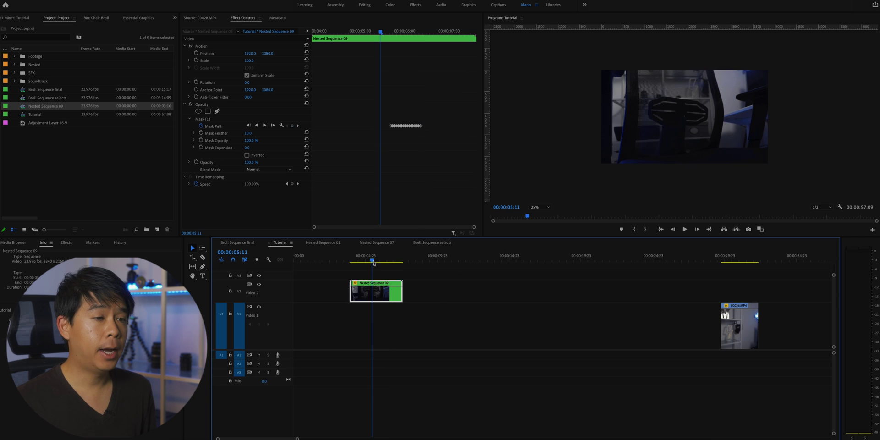
{"action": "left_click_drag", "start_coordinate": [373, 262], "coordinate": [377, 262]}
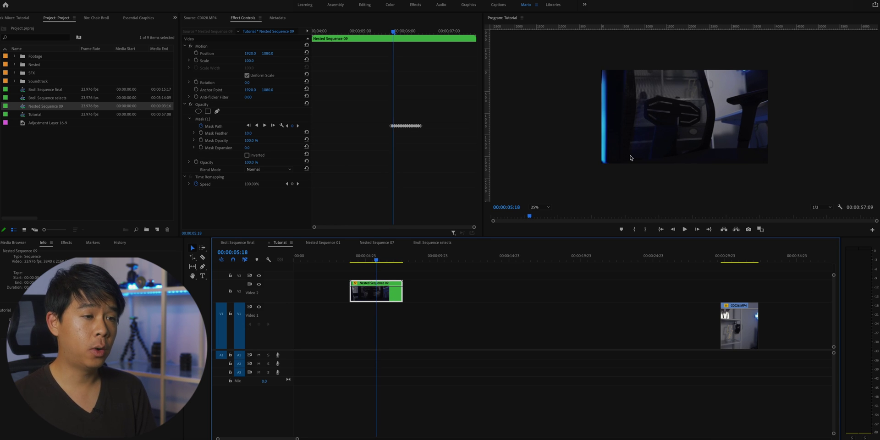
{"action": "key", "text": "Right"}
{"action": "key", "text": "Right"}
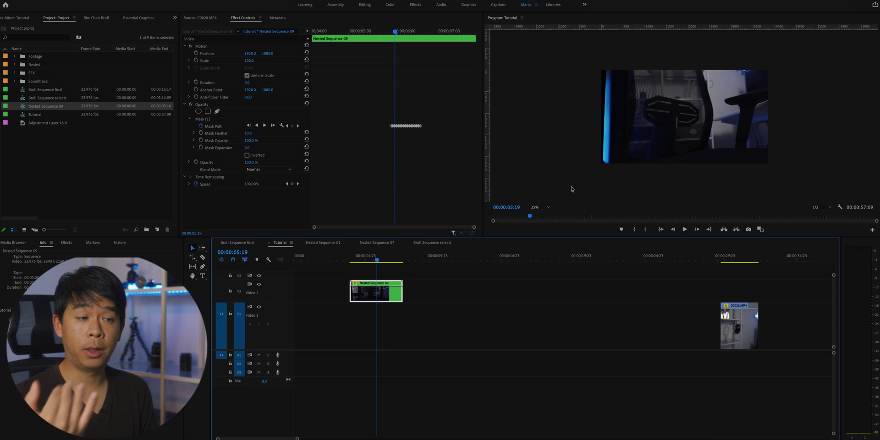
{"action": "left_click_drag", "start_coordinate": [751, 333], "coordinate": [397, 331]}
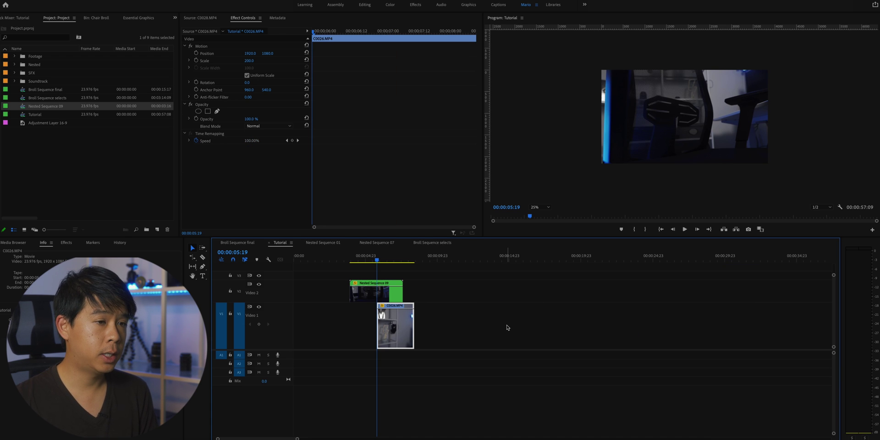
Step: Play and scrub through the masked transition into C0026.MP4 to compare the movement direction of the two clips
{"action": "key", "text": "space"}
{"action": "key", "text": "space"}
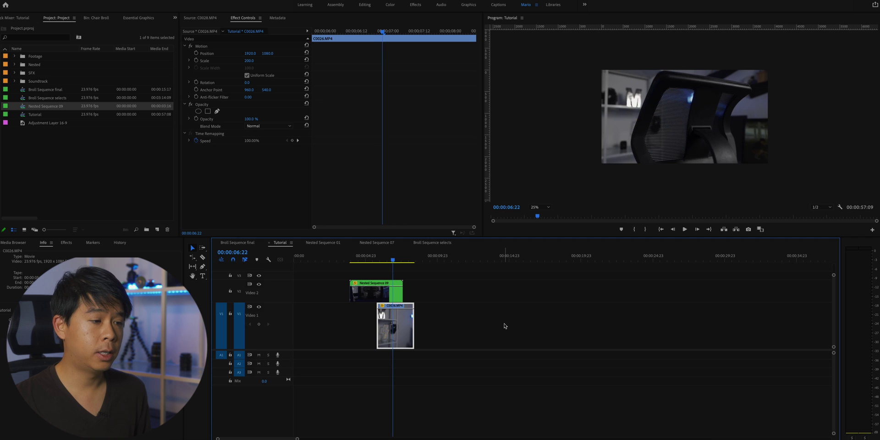
{"action": "key", "text": "space"}
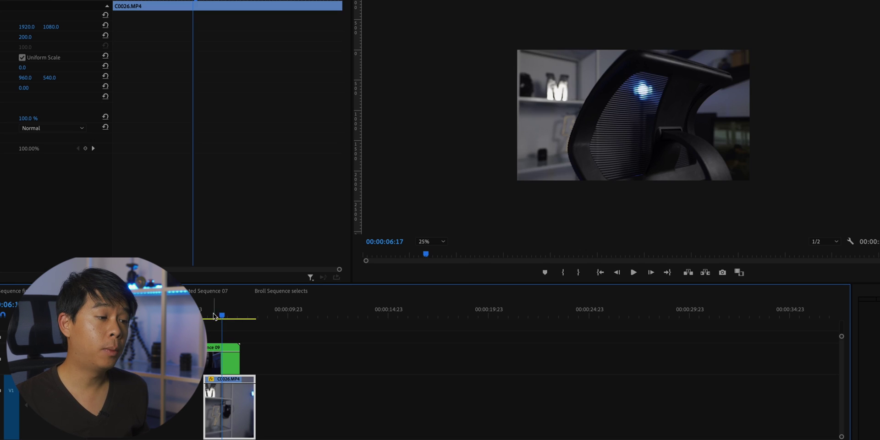
{"action": "left_click", "coordinate": [205, 316]}
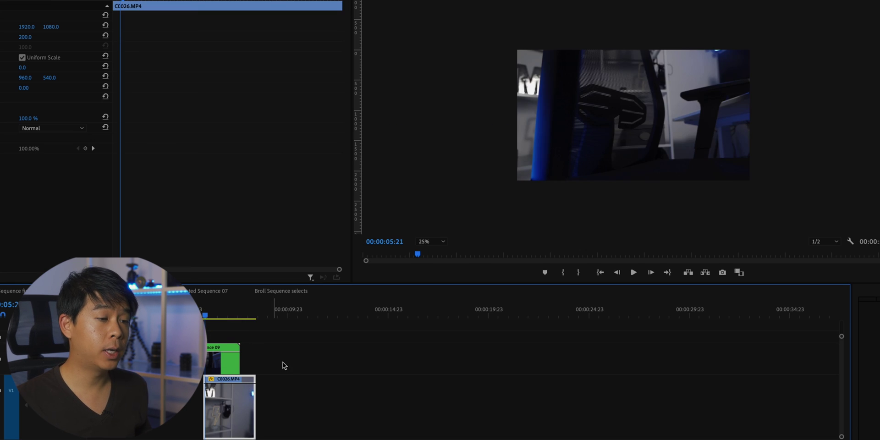
{"action": "key", "text": "space"}
{"action": "left_click_drag", "start_coordinate": [183, 316], "coordinate": [226, 318]}
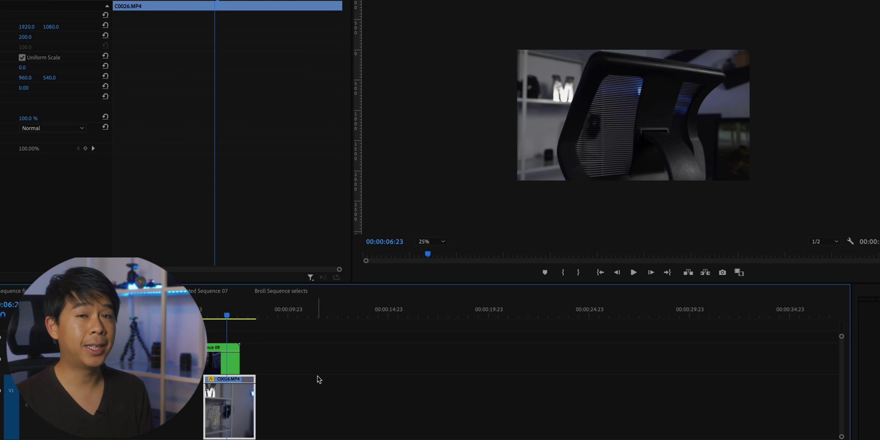
Step: Reverse the playback of C0026.MP4 with the Reverse Speed option in its speed and duration settings
{"action": "right_click", "coordinate": [228, 404]}
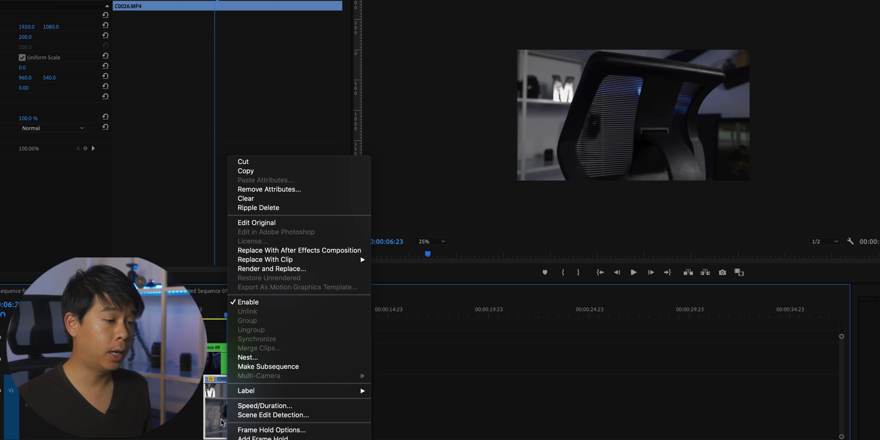
{"action": "left_click", "coordinate": [266, 407]}
{"action": "left_click", "coordinate": [271, 267]}
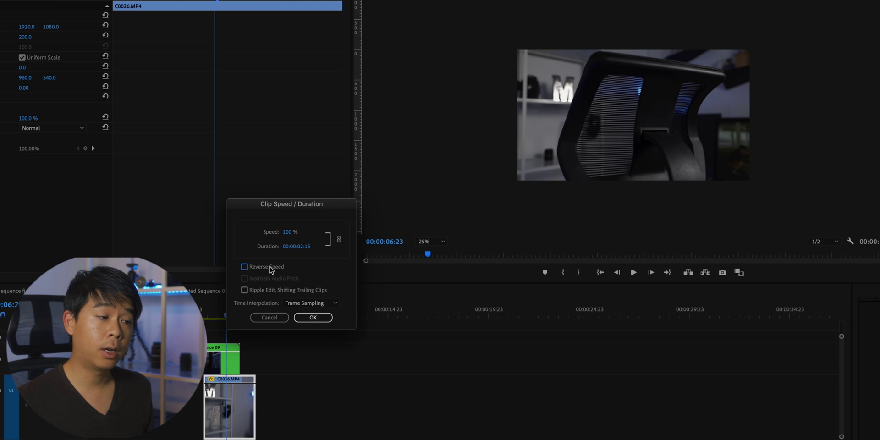
{"action": "left_click", "coordinate": [320, 322]}
Step: Scrub and play back the transition into the reversed C0026.MP4 clip to judge how the movements match
{"action": "left_click_drag", "start_coordinate": [208, 316], "coordinate": [229, 316]}
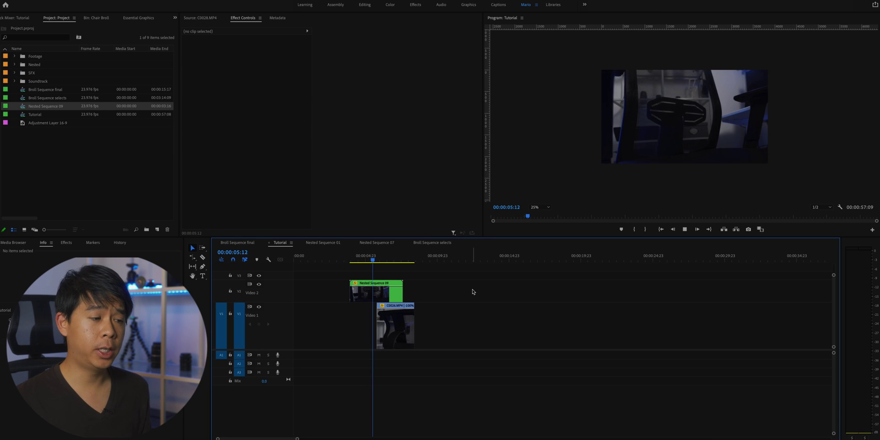
{"action": "key", "text": "space"}
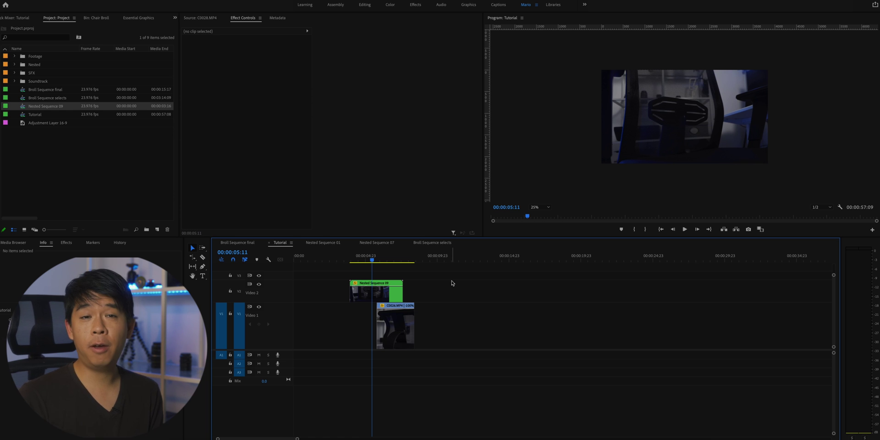
{"action": "key", "text": "j"}
{"action": "key", "text": "k"}
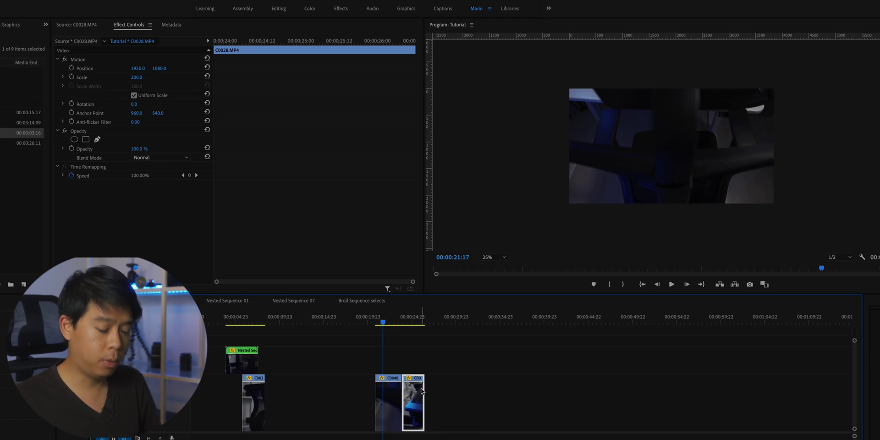
Step: Review the movement in C0040.MP4 and shift C0028.MP4 further along Video 1 to open a gap after it
{"action": "key", "text": "="}
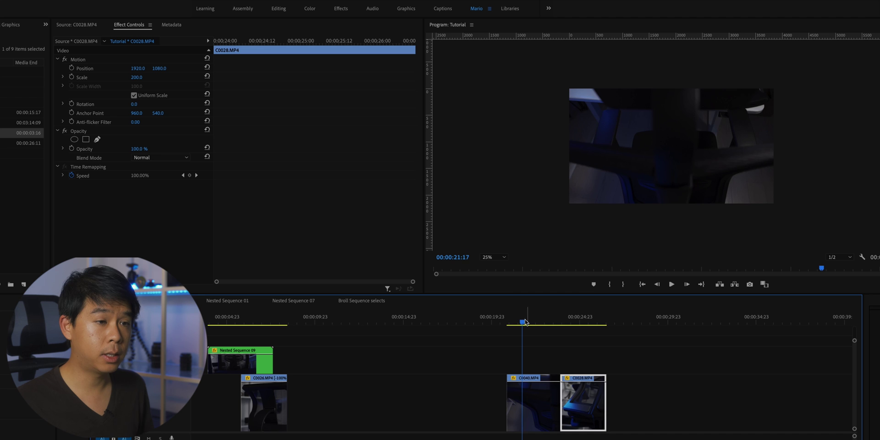
{"action": "mouse_move", "coordinate": [525, 322]}
{"action": "left_mouse_down"}
{"action": "mouse_move", "coordinate": [534, 322]}
{"action": "mouse_move", "coordinate": [517, 323]}
{"action": "left_mouse_up"}
{"action": "key", "text": "space"}
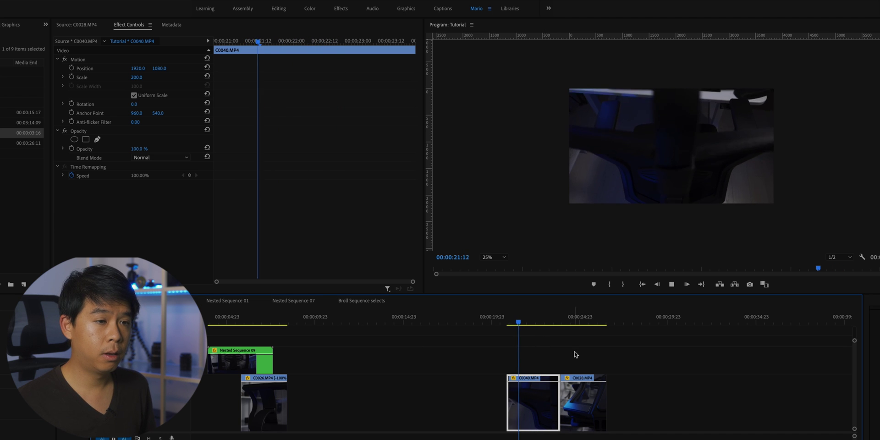
{"action": "left_click", "coordinate": [536, 321]}
{"action": "left_click_drag", "start_coordinate": [534, 320], "coordinate": [508, 322]}
{"action": "left_click_drag", "start_coordinate": [582, 417], "coordinate": [600, 417]}
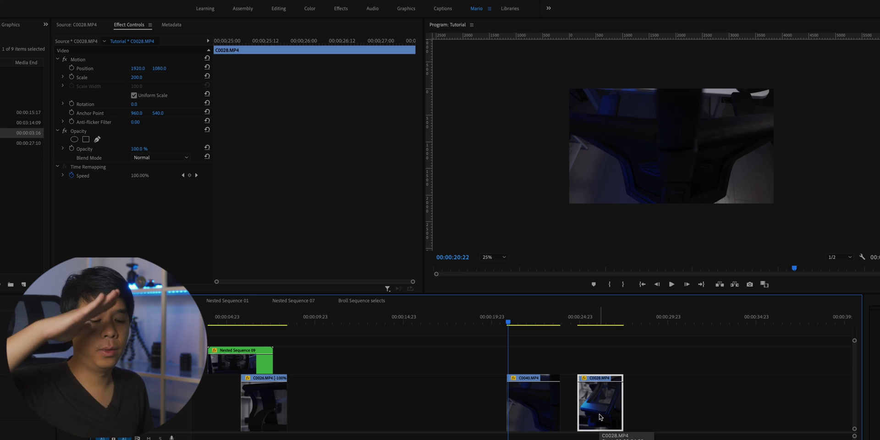
{"action": "left_click_drag", "start_coordinate": [514, 321], "coordinate": [534, 323]}
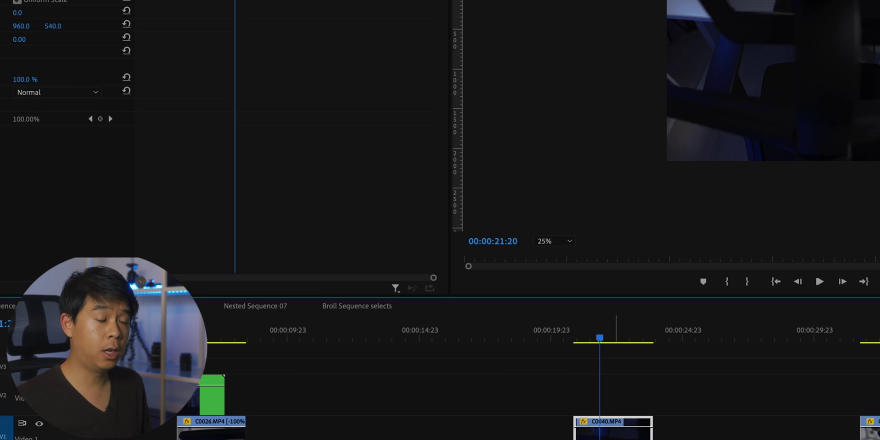
Step: Slow C0040.MP4 down to 40% speed and play the slowed clip to check its pace
{"action": "key", "text": "ctrl+r"}
{"action": "type", "text": "40"}
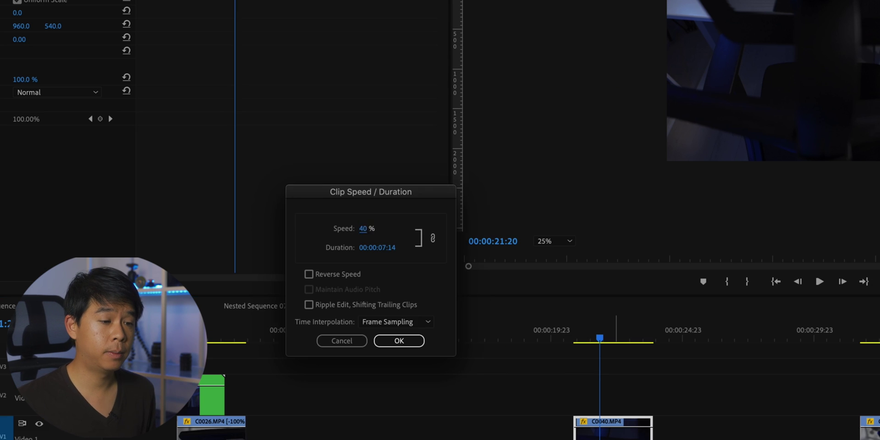
{"action": "key", "text": "Return"}
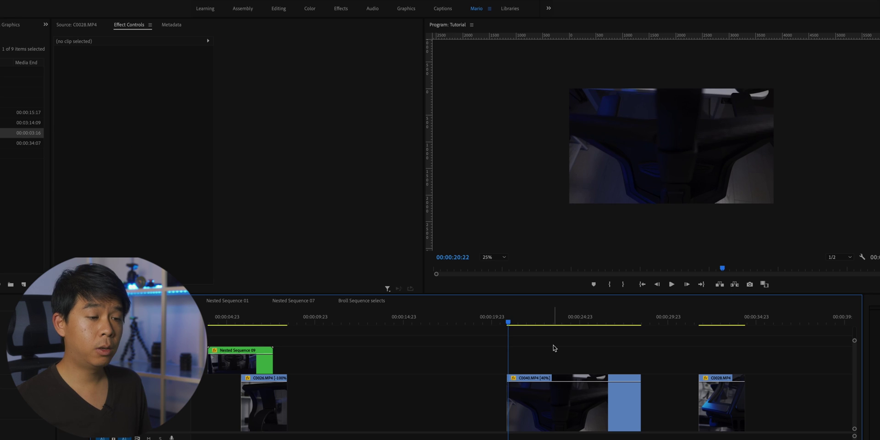
{"action": "key", "text": "space"}
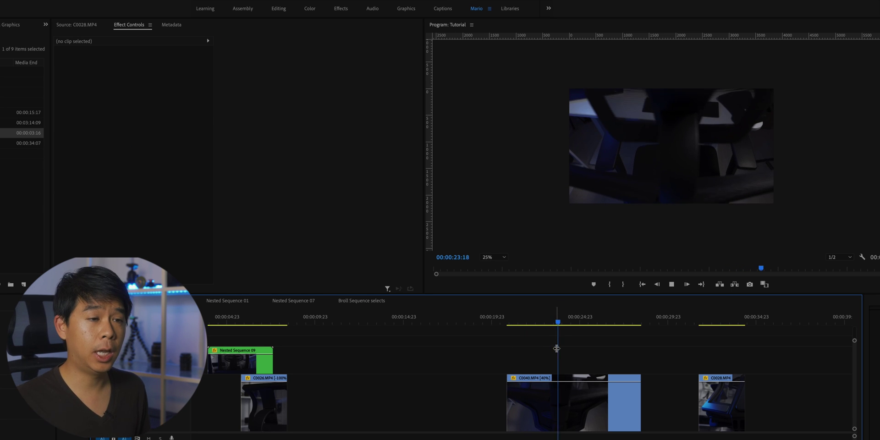
{"action": "key", "text": "space"}
Step: Show the Time Remapping speed keyframes on C0040.MP4 and place the playhead at the ramp point, 00:00:23:18
{"action": "key", "text": "d"}
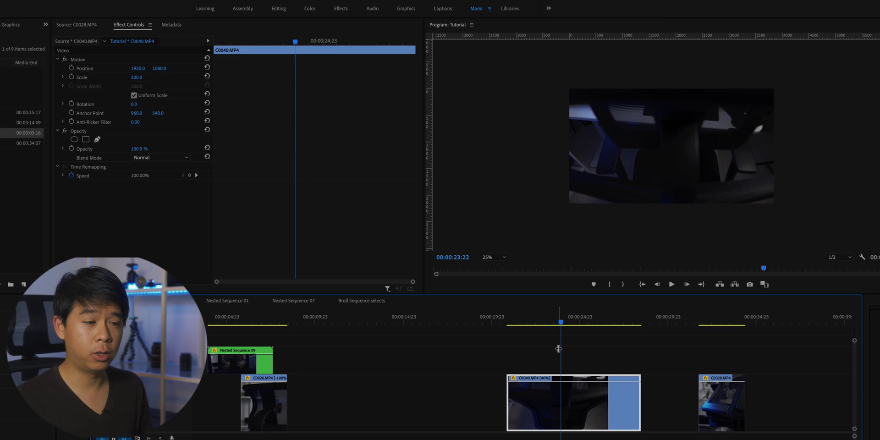
{"action": "right_click", "coordinate": [565, 399]}
{"action": "mouse_move", "coordinate": [645, 439]}
{"action": "mouse_move", "coordinate": [725, 439]}
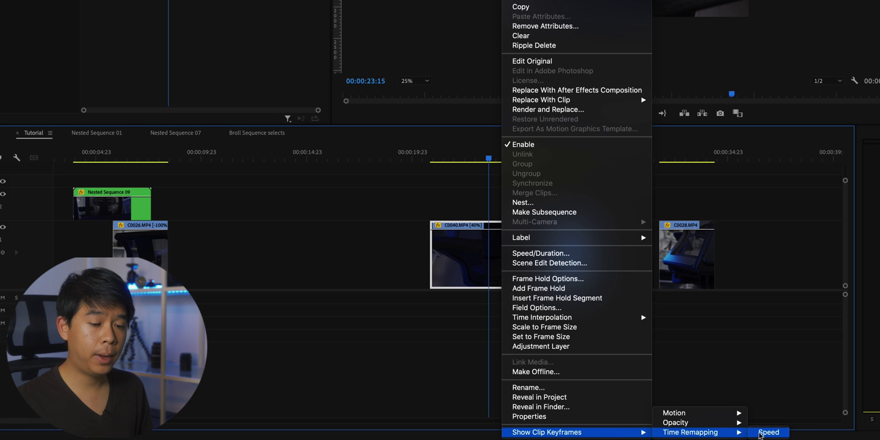
{"action": "left_click", "coordinate": [759, 433]}
{"action": "left_click", "coordinate": [487, 158]}
{"action": "mouse_move", "coordinate": [598, 293]}
{"action": "left_mouse_down"}
{"action": "mouse_move", "coordinate": [624, 293]}
{"action": "mouse_move", "coordinate": [599, 299]}
{"action": "left_mouse_up"}
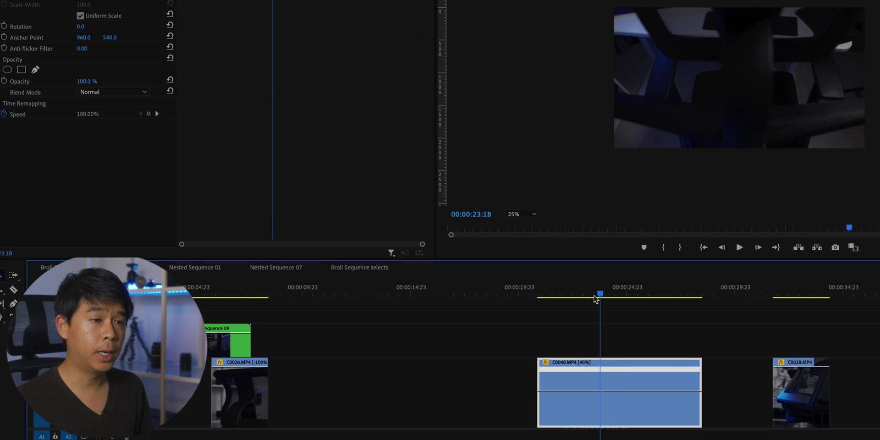
{"action": "key", "text": "space"}
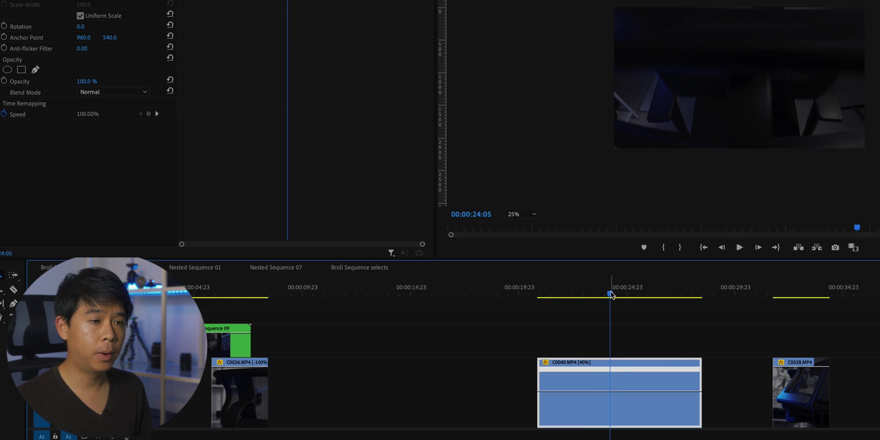
{"action": "left_click_drag", "start_coordinate": [611, 295], "coordinate": [602, 296]}
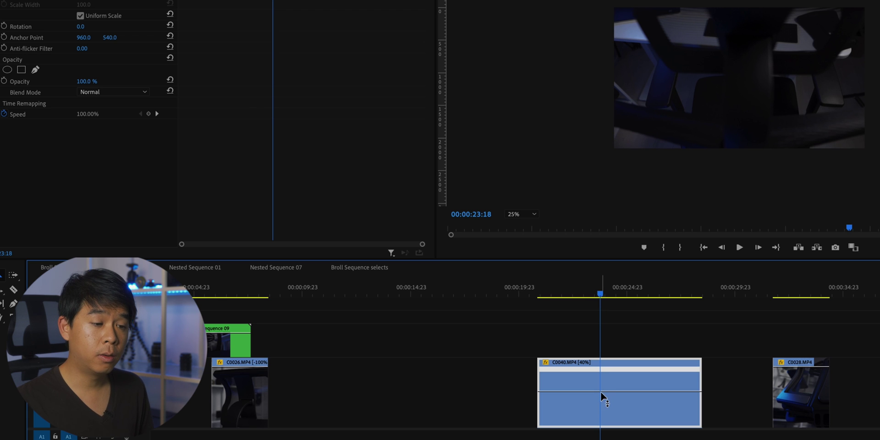
Step: Ramp C0040.MP4 from 00:00:23:18 by raising the speed after the keyframe to 424% and smoothing the transition into a curve
{"action": "left_click_drag", "start_coordinate": [631, 392], "coordinate": [631, 308]}
{"action": "left_click_drag", "start_coordinate": [601, 369], "coordinate": [610, 368]}
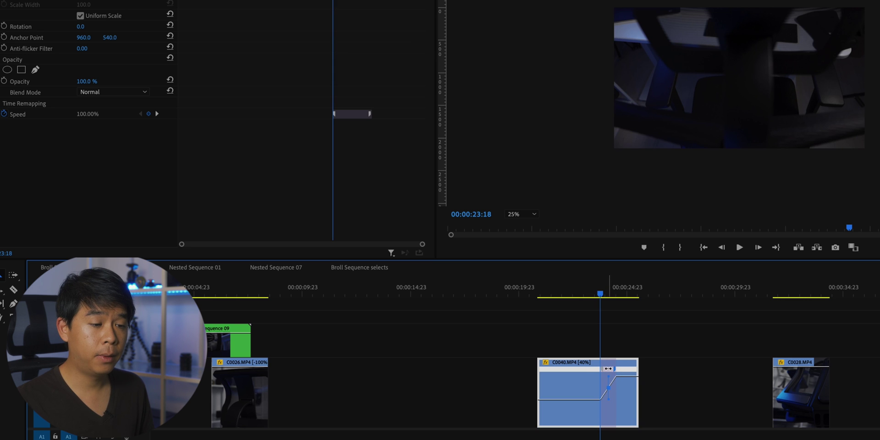
{"action": "left_click_drag", "start_coordinate": [624, 377], "coordinate": [623, 375]}
{"action": "left_click", "coordinate": [592, 292]}
{"action": "key", "text": "space"}
{"action": "left_click_drag", "start_coordinate": [621, 375], "coordinate": [619, 372]}
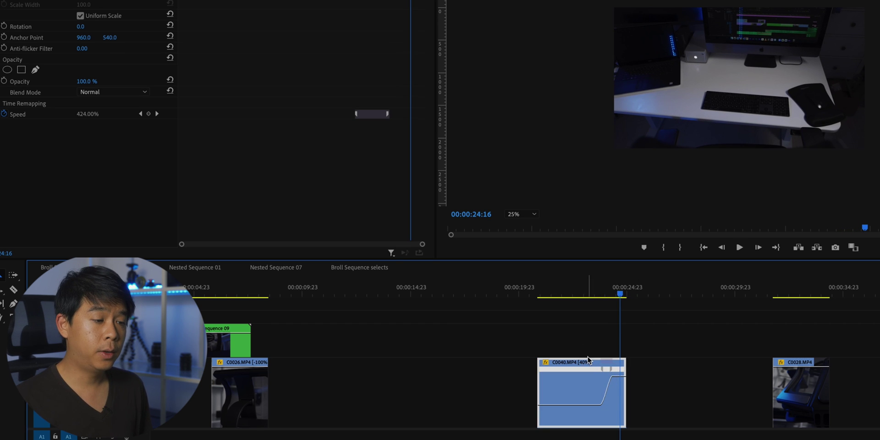
Step: Nest the speed-ramped C0040.MP4 clip under the default sequence name
{"action": "scroll", "coordinate": [504, 367], "scroll_direction": "down", "scroll_amount": 5}
{"action": "right_click", "coordinate": [372, 363]}
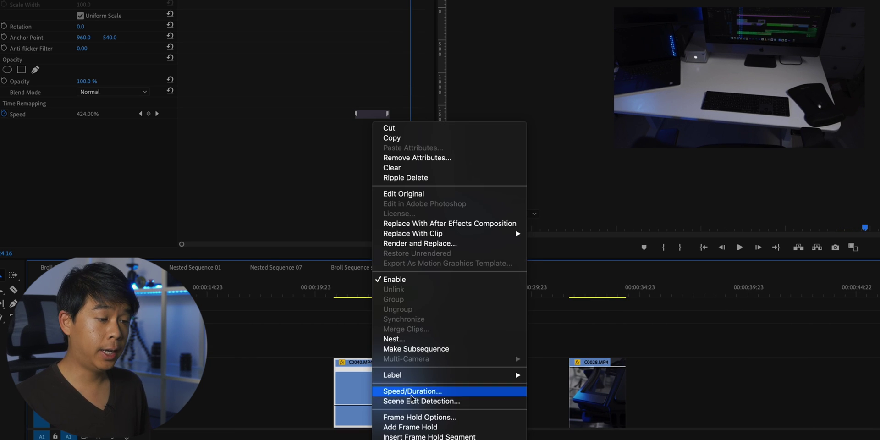
{"action": "left_click", "coordinate": [385, 339]}
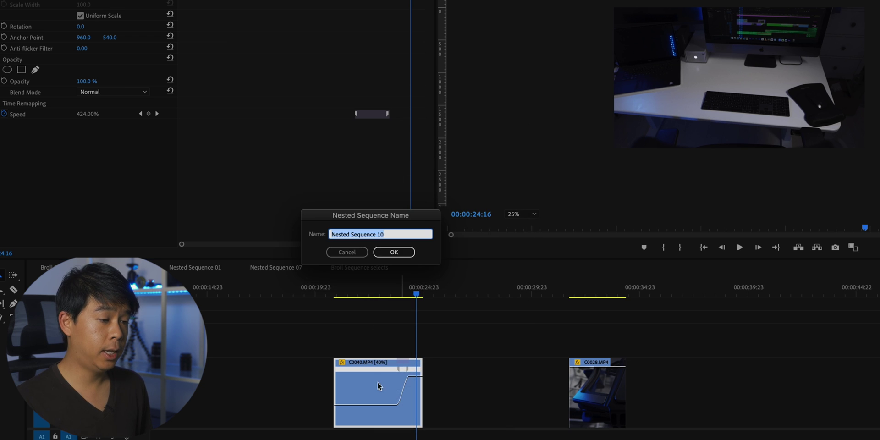
{"action": "left_click", "coordinate": [392, 253]}
Step: Draw a closed pen opacity mask on the nested clip at 00:00:24:02, keeping the area below the passing dark edge and extending beyond the frame
{"action": "left_click", "coordinate": [403, 295]}
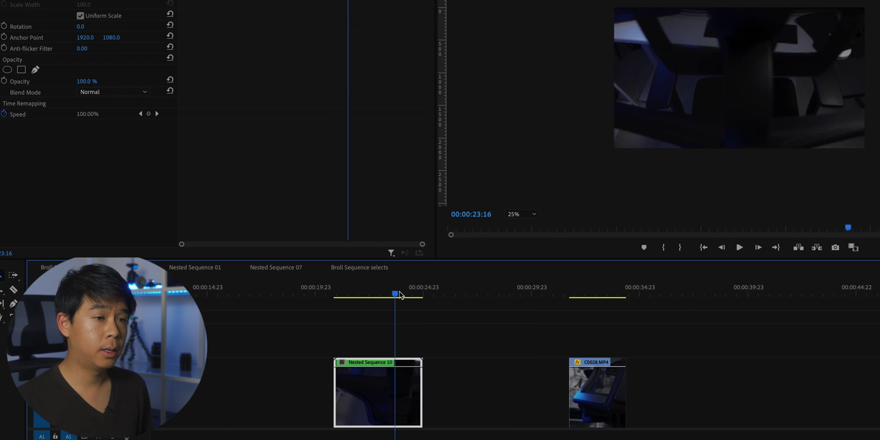
{"action": "left_click", "coordinate": [36, 70]}
{"action": "left_click", "coordinate": [161, 158]}
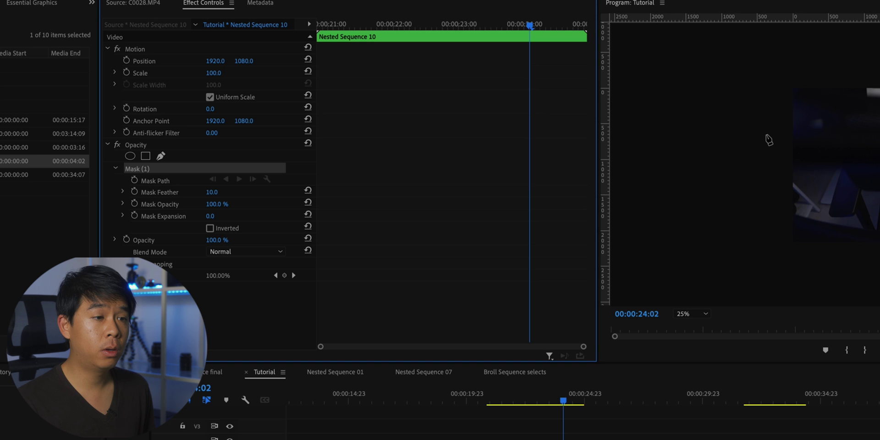
{"action": "left_click", "coordinate": [758, 136]}
{"action": "left_click_drag", "start_coordinate": [840, 138], "coordinate": [866, 151]}
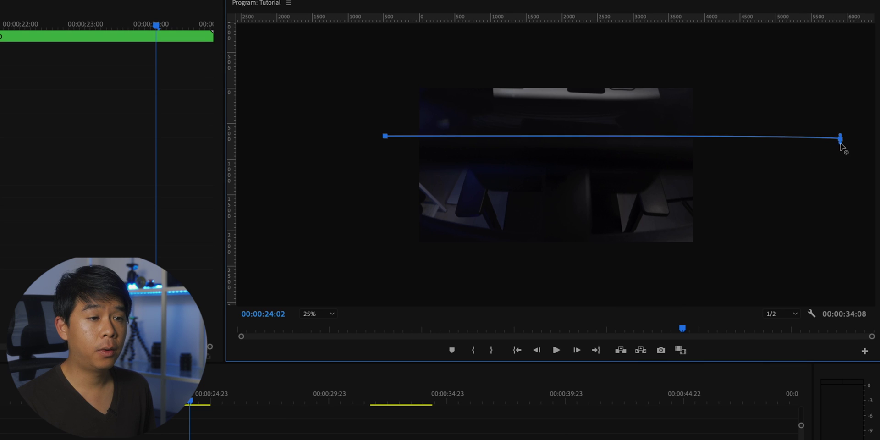
{"action": "left_click", "coordinate": [836, 293]}
{"action": "left_click", "coordinate": [388, 294]}
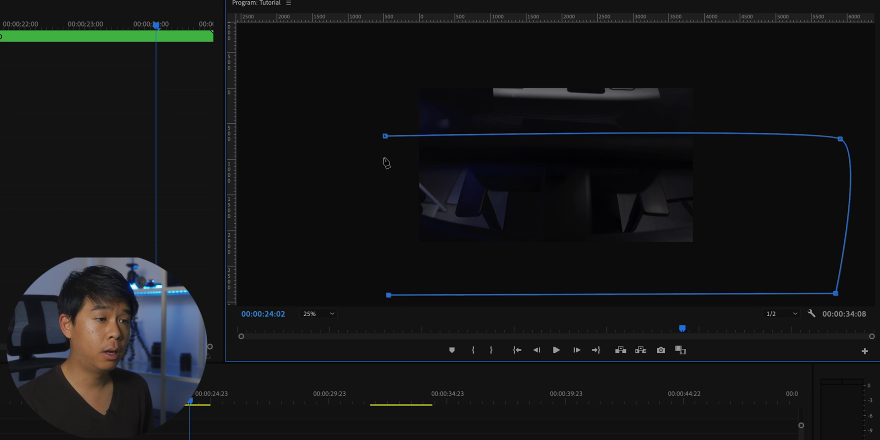
{"action": "left_click", "coordinate": [384, 136]}
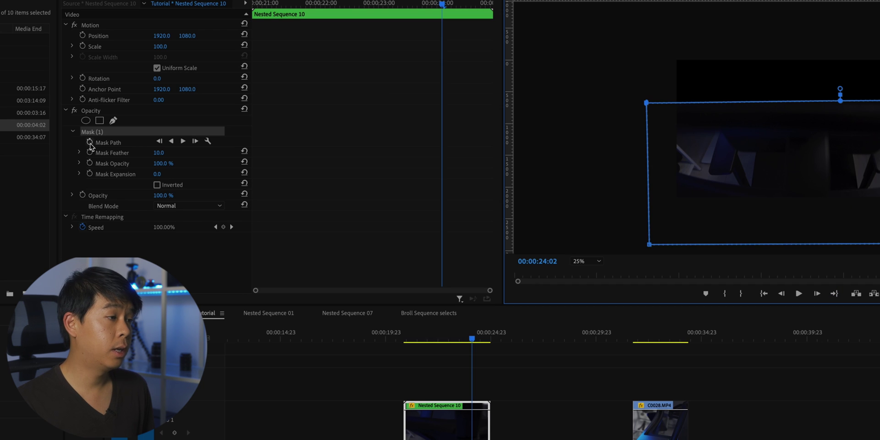
Step: Enable Mask Path keyframing and move the mask frame by frame with the dark edge until it leaves the frame at 00:00:24:07
{"action": "left_click", "coordinate": [89, 142]}
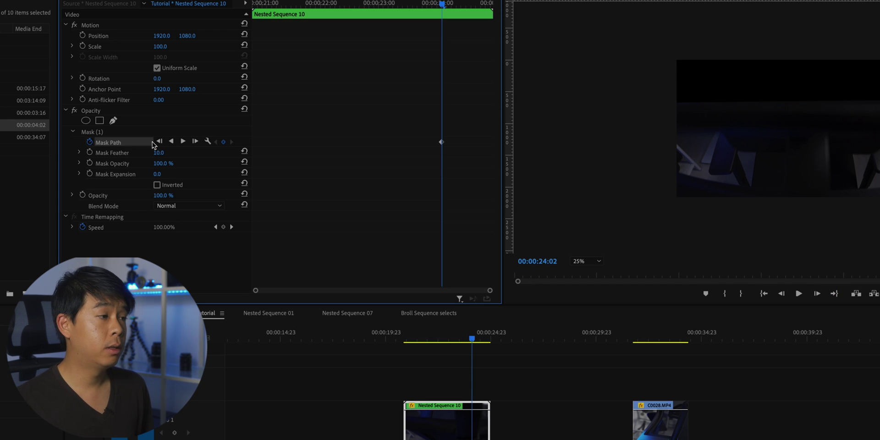
{"action": "left_click", "coordinate": [92, 134]}
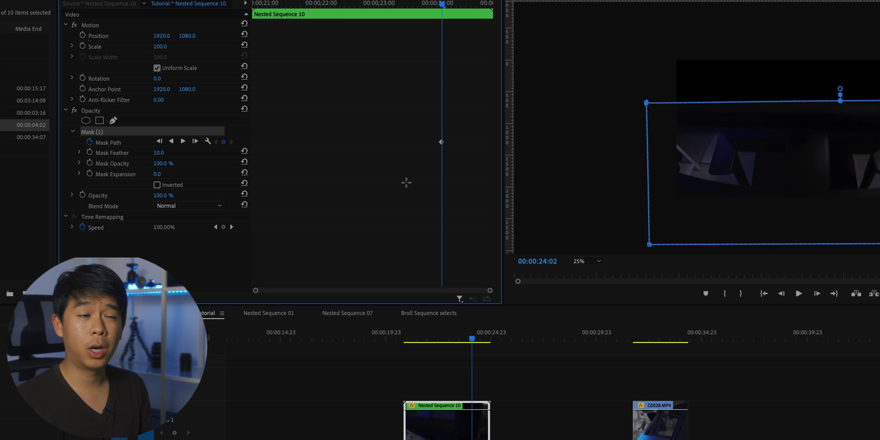
{"action": "key", "text": "Right"}
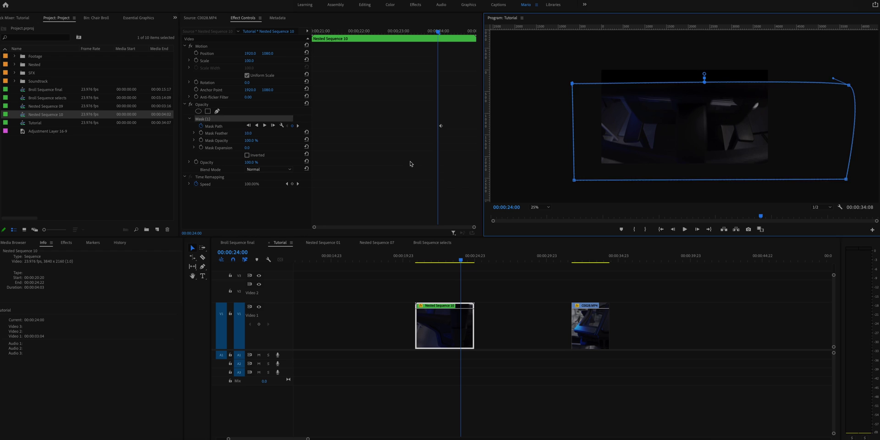
{"action": "left_click_drag", "start_coordinate": [879, 95], "coordinate": [879, 172]}
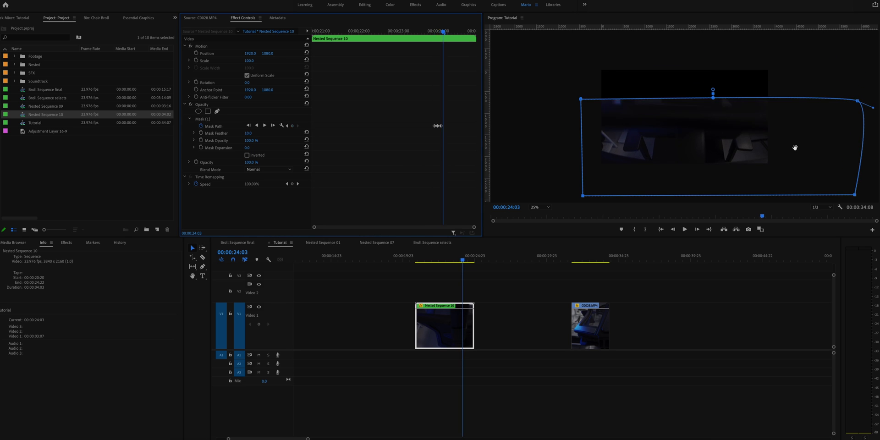
{"action": "key", "text": "Right"}
{"action": "left_click_drag", "start_coordinate": [795, 147], "coordinate": [701, 189]}
{"action": "key", "text": "Right"}
{"action": "key", "text": "Right"}
{"action": "key", "text": "Right"}
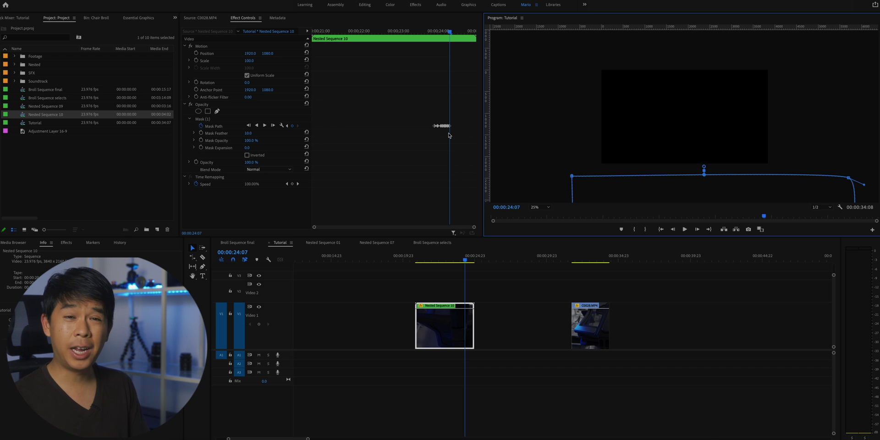
Step: Move the masked nested clip up to Video 2 and place C0028.MP4 beneath it on Video 1, starting at 00:00:23:22
{"action": "left_click", "coordinate": [493, 281]}
{"action": "left_click", "coordinate": [439, 260]}
{"action": "left_click_drag", "start_coordinate": [443, 262], "coordinate": [461, 262]}
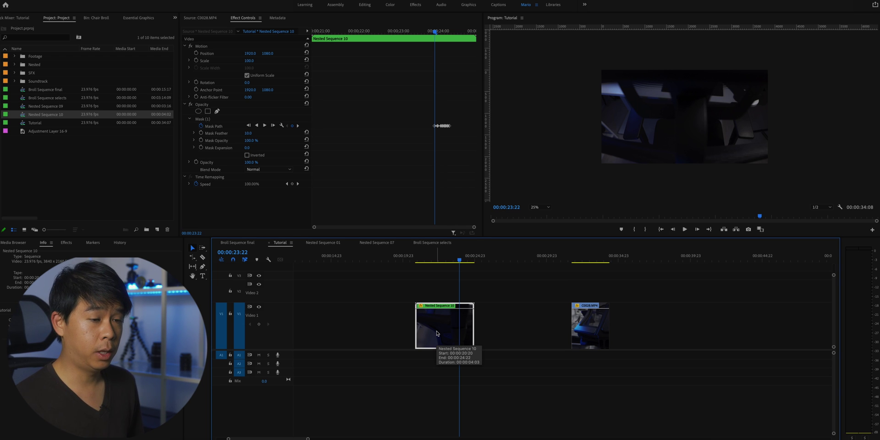
{"action": "key", "text": "alt+Up"}
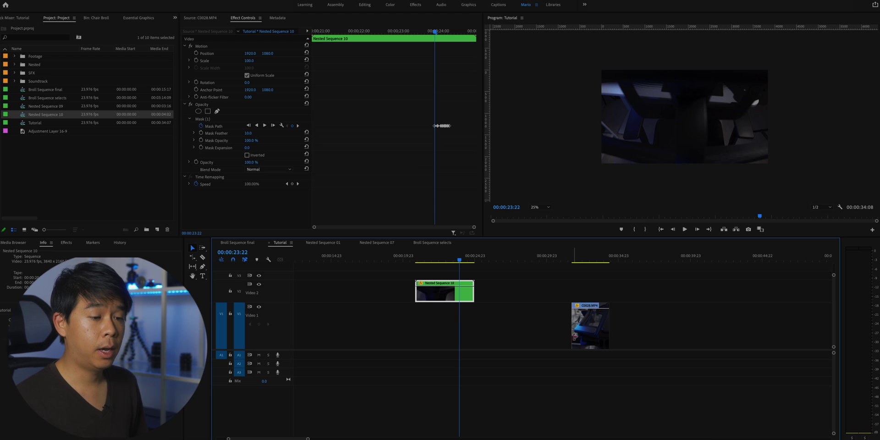
{"action": "left_click_drag", "start_coordinate": [573, 337], "coordinate": [461, 337]}
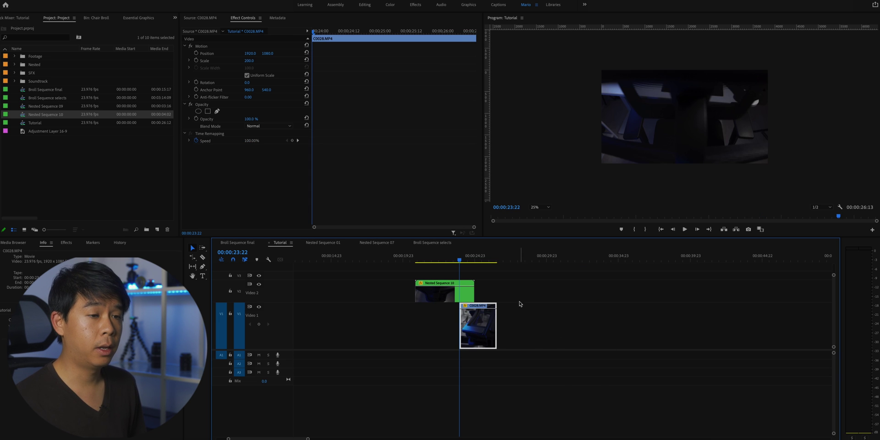
Step: Play and scrub the masked transition into C0028.MP4, inspecting the nested clip's mask and how the two movements match
{"action": "key", "text": "space"}
{"action": "left_click", "coordinate": [557, 299]}
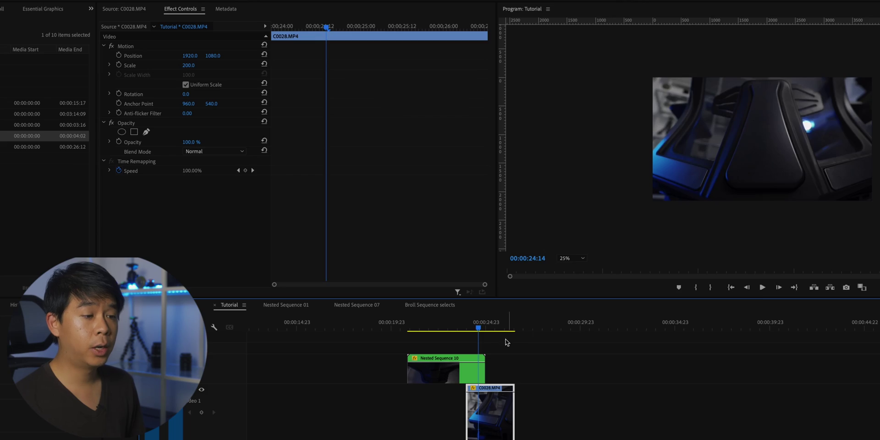
{"action": "left_click", "coordinate": [464, 325]}
{"action": "left_click", "coordinate": [464, 364]}
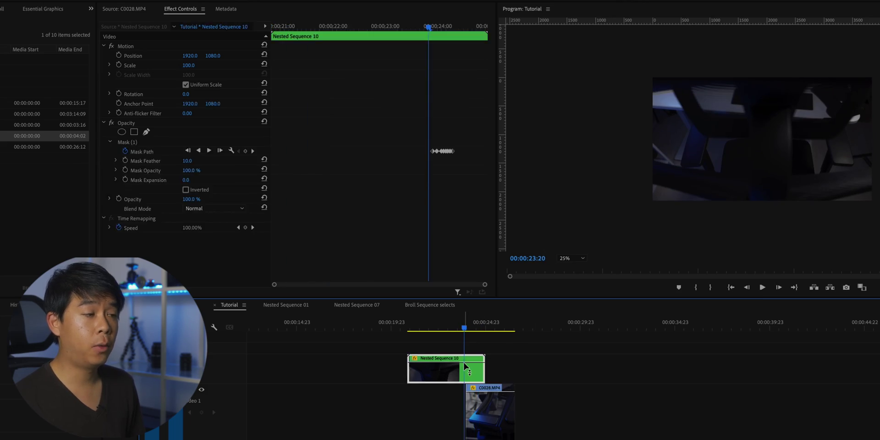
{"action": "left_click", "coordinate": [130, 141]}
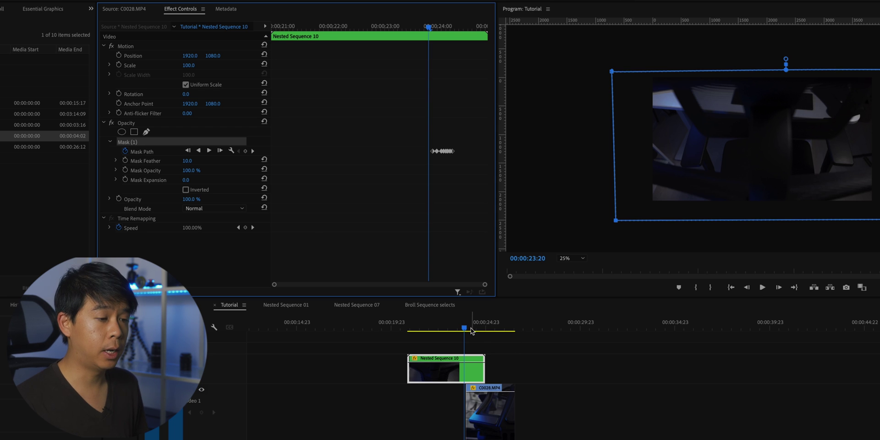
{"action": "left_click", "coordinate": [495, 403]}
{"action": "key", "text": "space"}
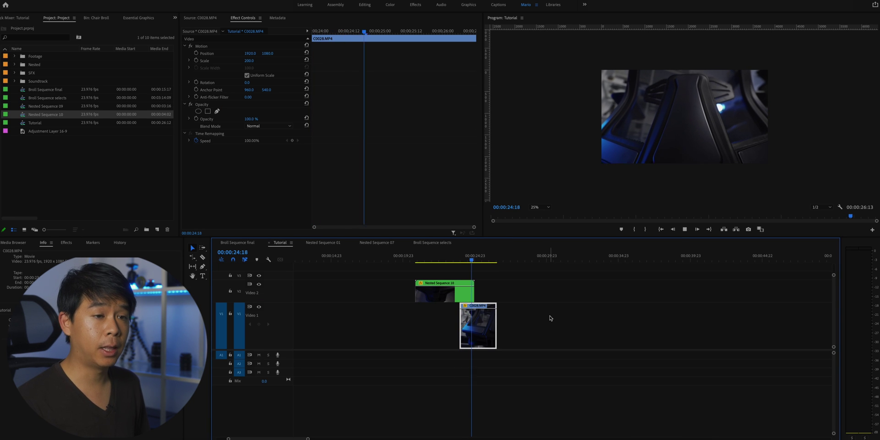
{"action": "key", "text": "space"}
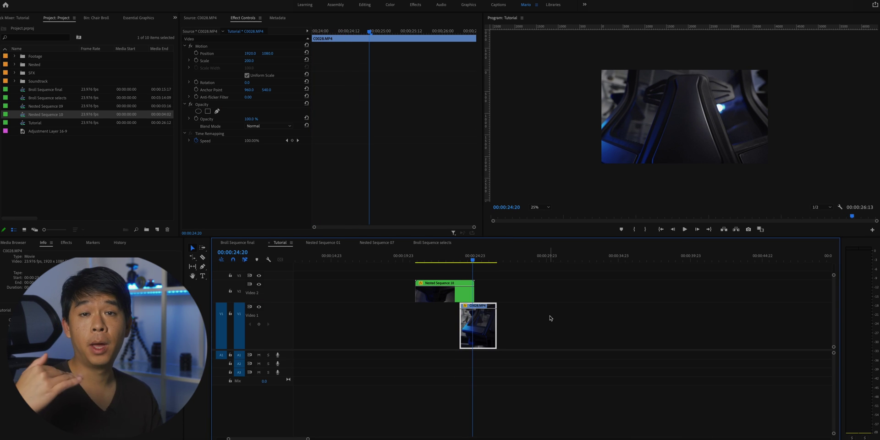
{"action": "left_click", "coordinate": [550, 318]}
{"action": "left_click", "coordinate": [443, 259]}
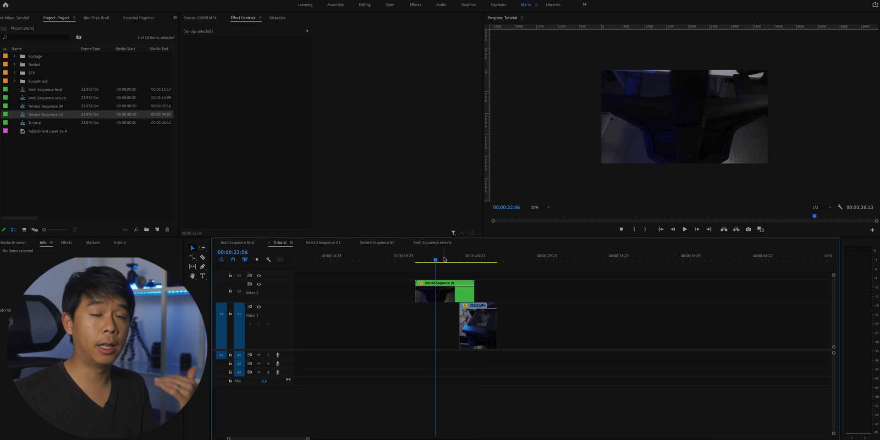